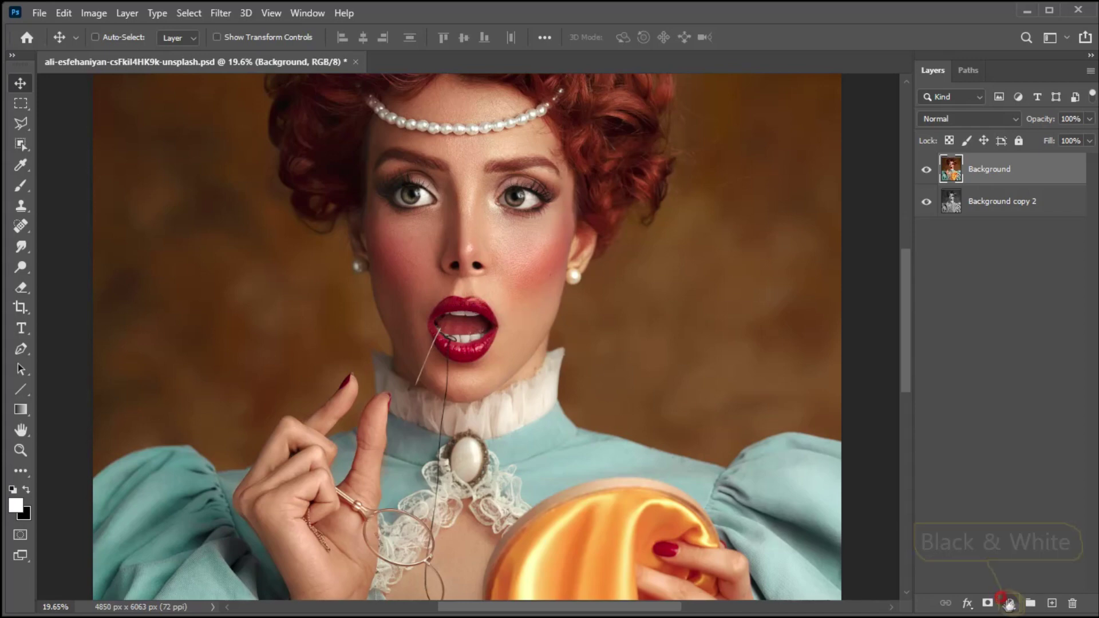
- Add a Black & White adjustment layer above the colour Background layer and apply its Lighter preset
click(1008, 602)
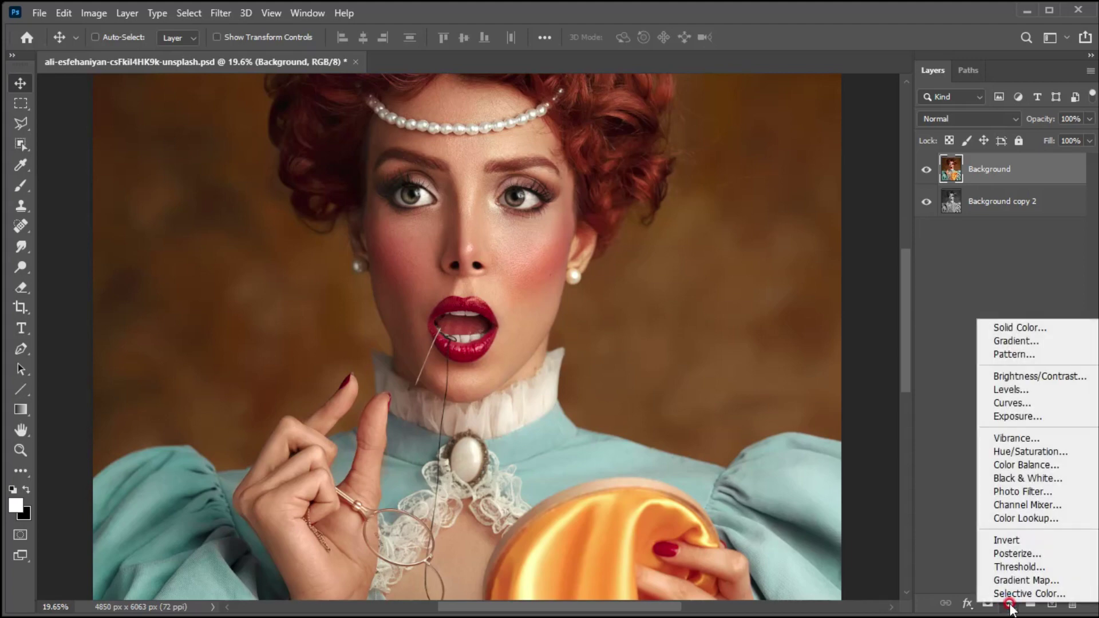
click(998, 479)
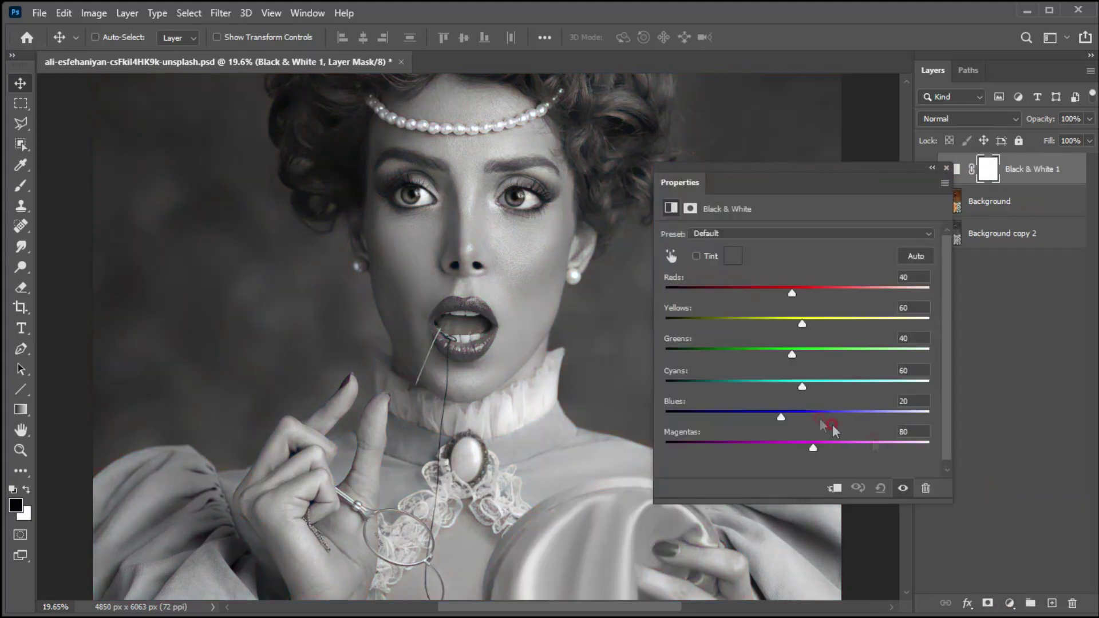
click(712, 230)
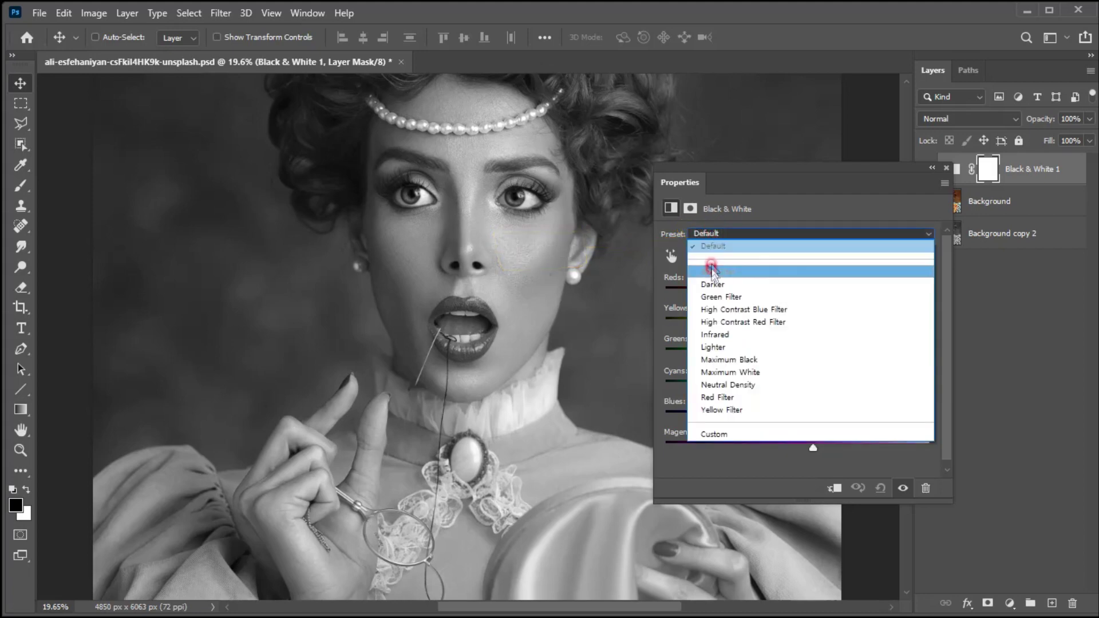
click(722, 347)
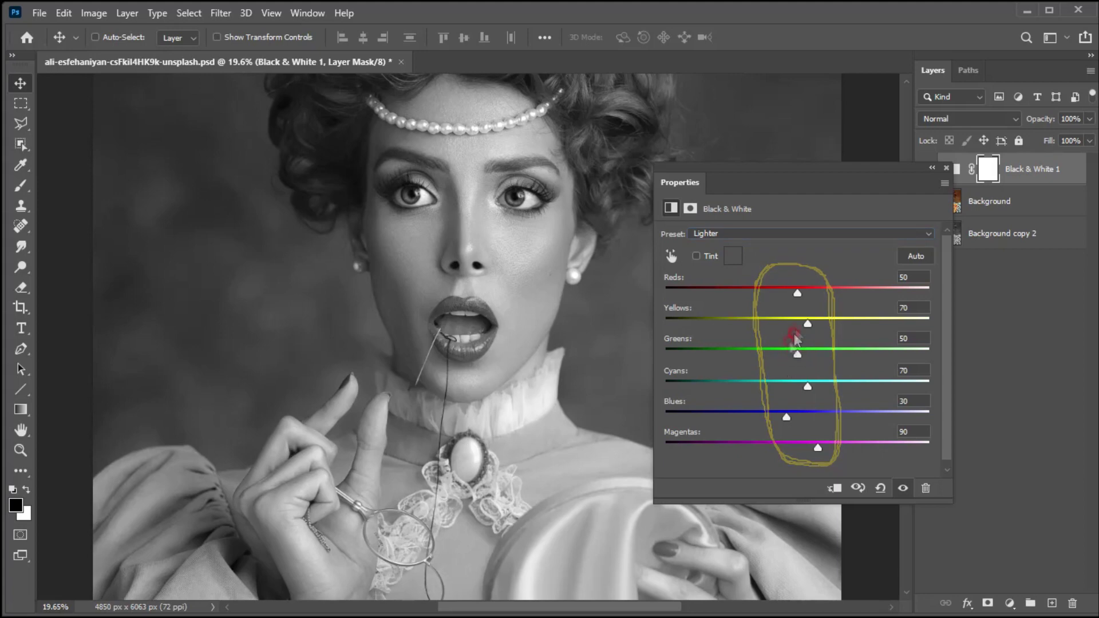
click(947, 167)
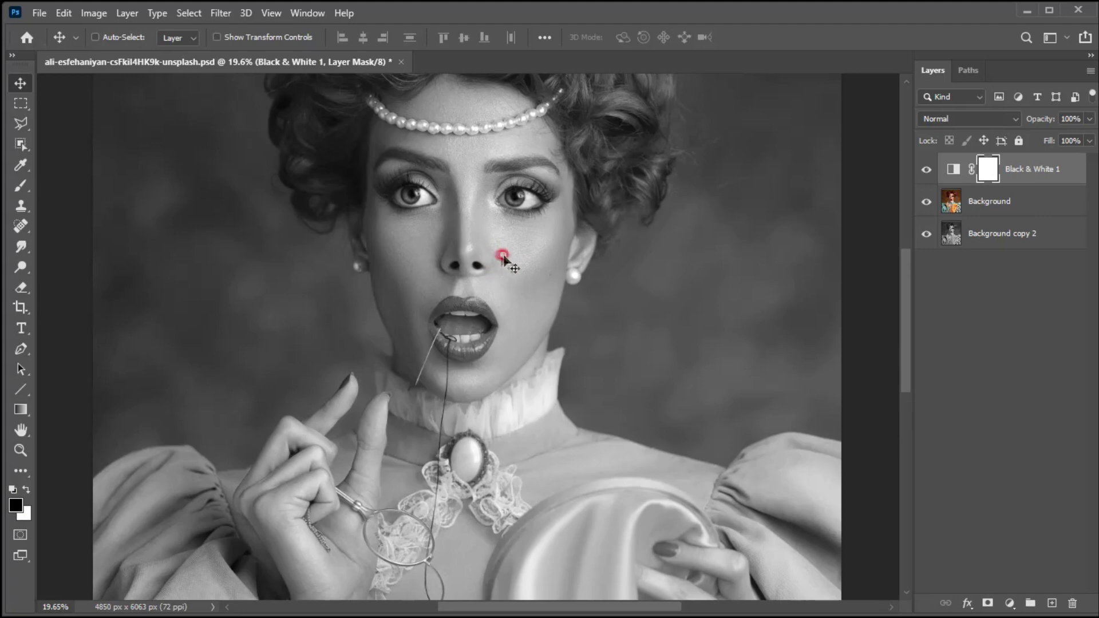
- Add a Gradient Map adjustment layer and choose the black-to-white gradient preset from Group 1 for editing
click(1009, 603)
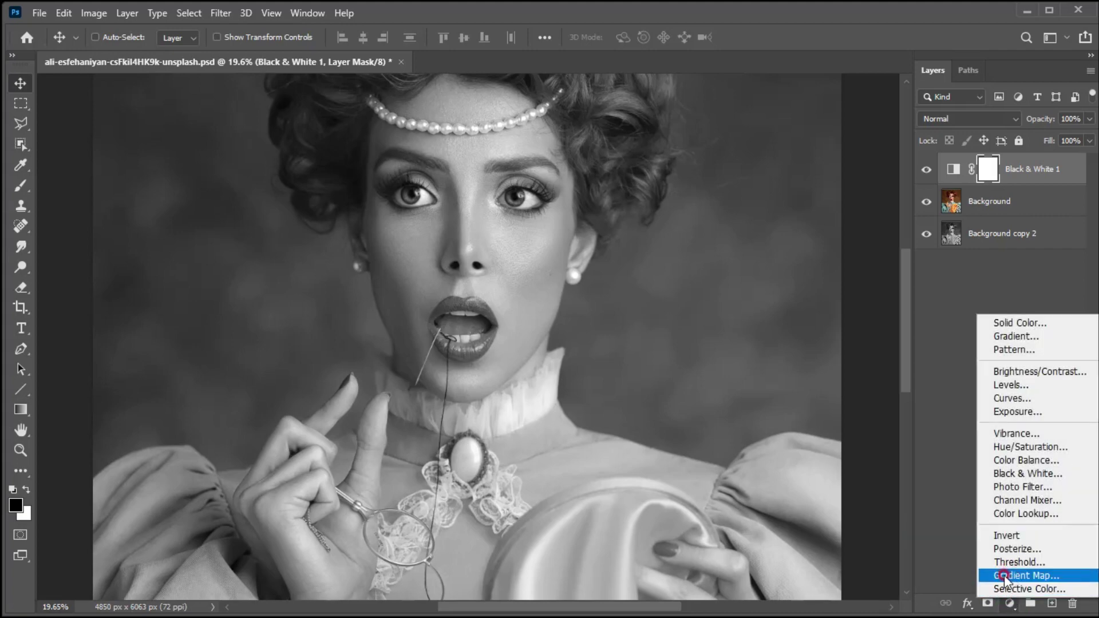
click(1007, 576)
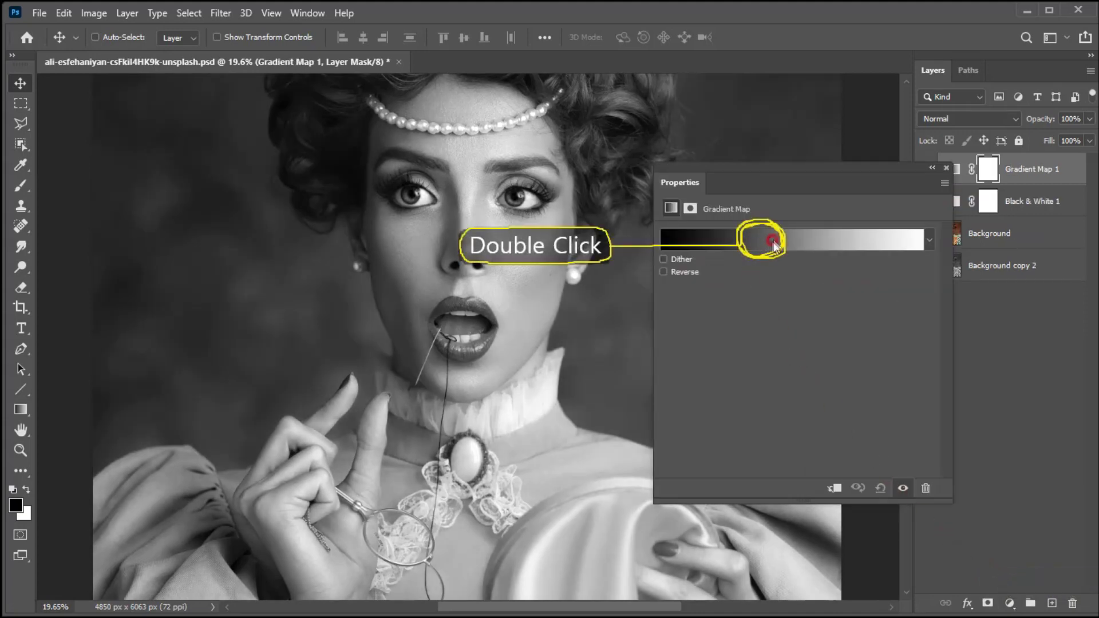
double_click(763, 241)
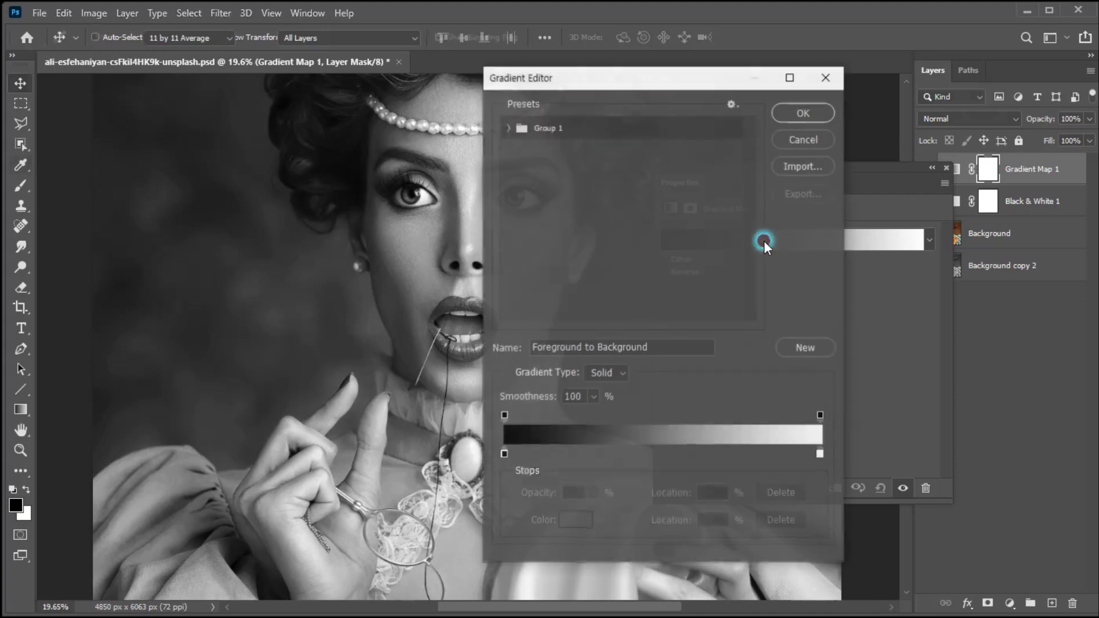
drag(643, 78, 660, 88)
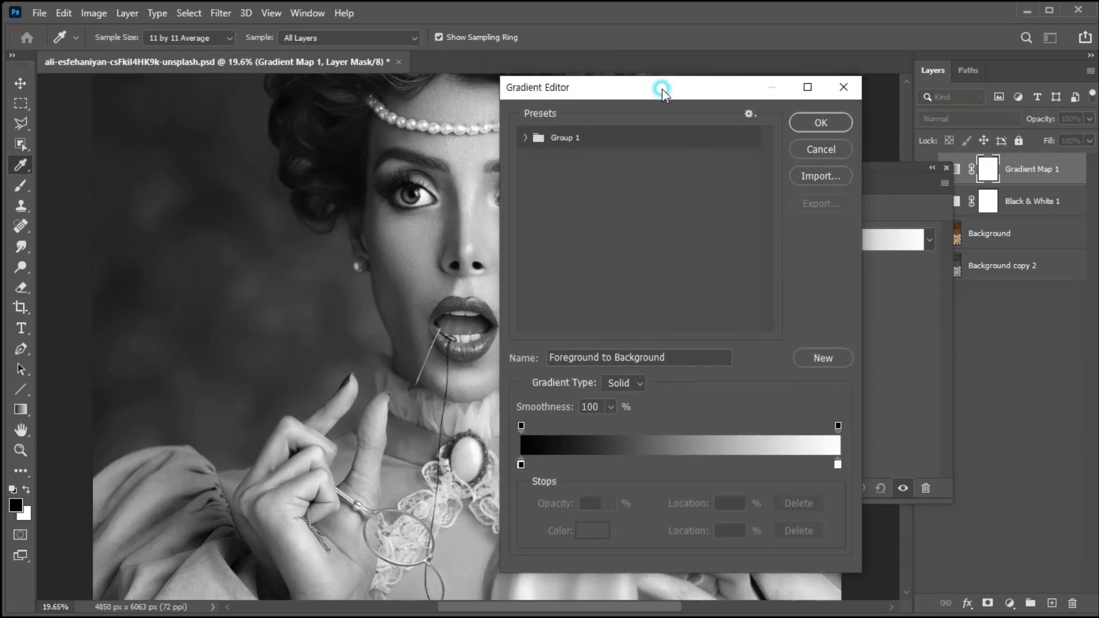
click(524, 138)
click(569, 161)
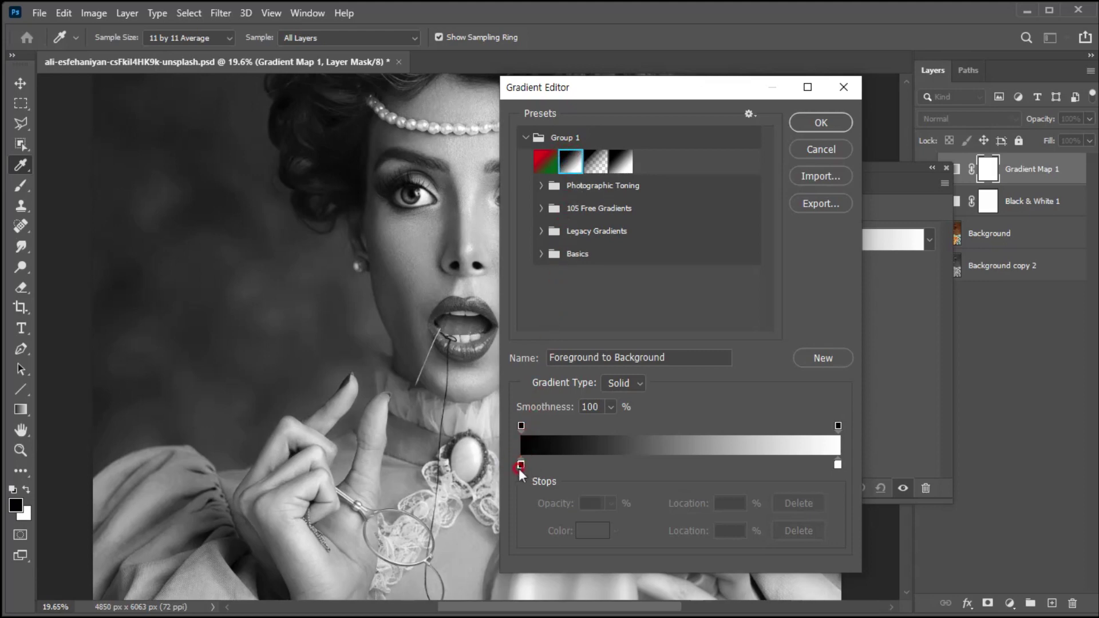
- Move the gradient map's black stop to 8% and its white stop to 93%, and accept the gradient
drag(520, 464, 548, 464)
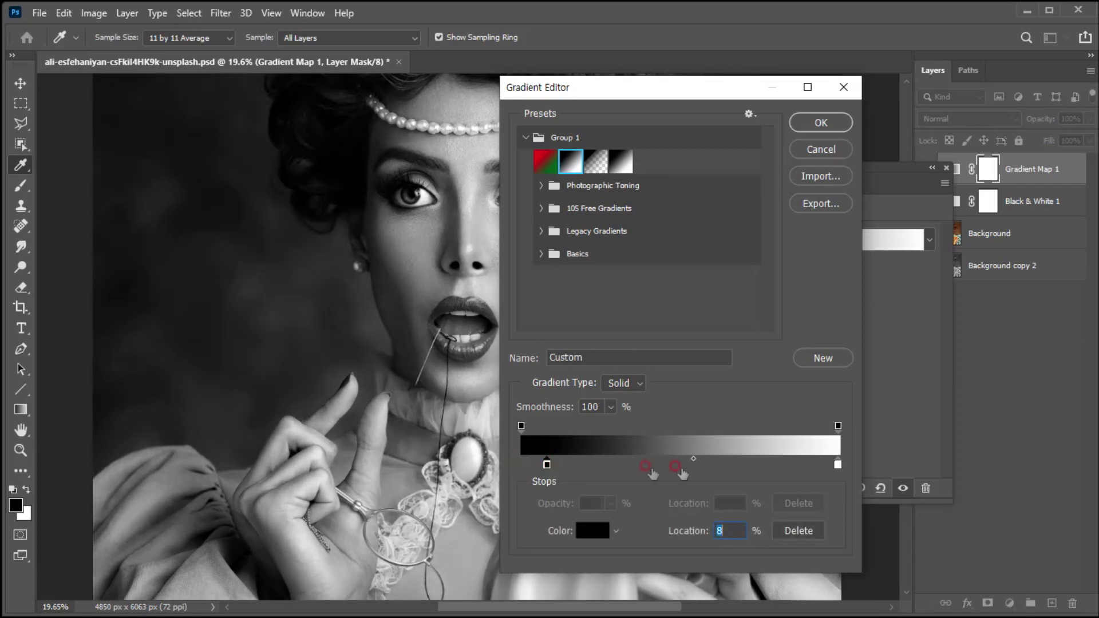
drag(838, 463, 816, 465)
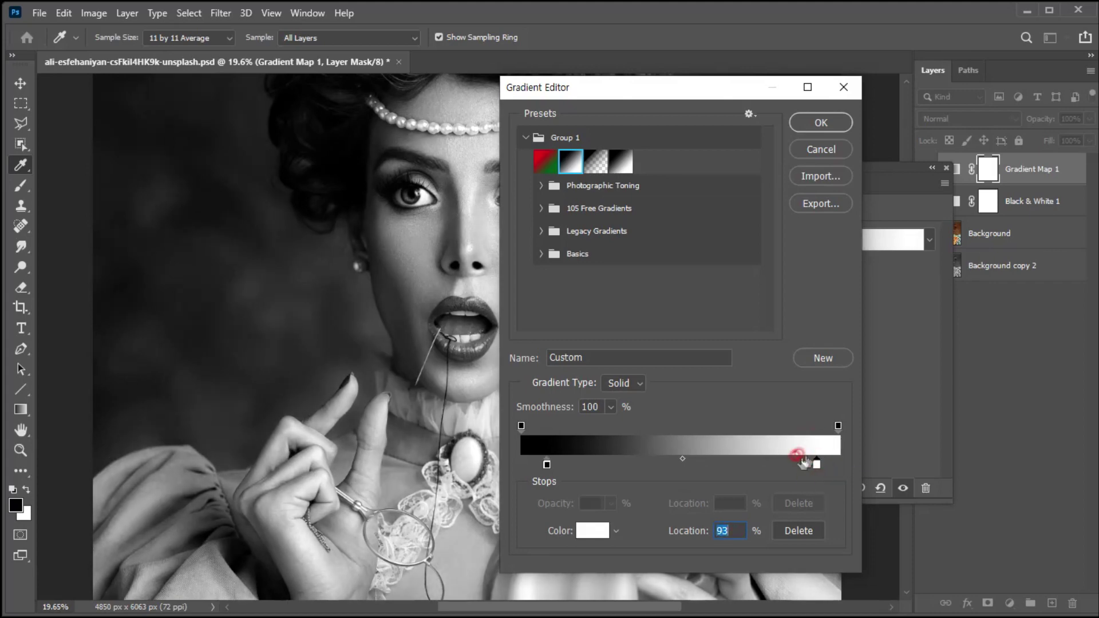
click(819, 122)
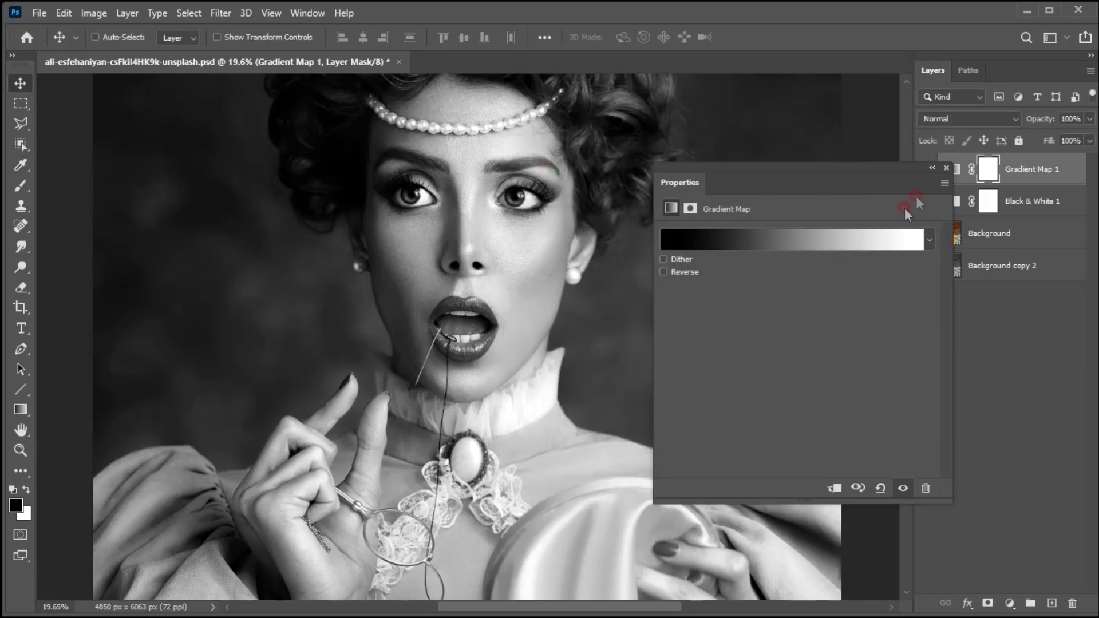
click(944, 167)
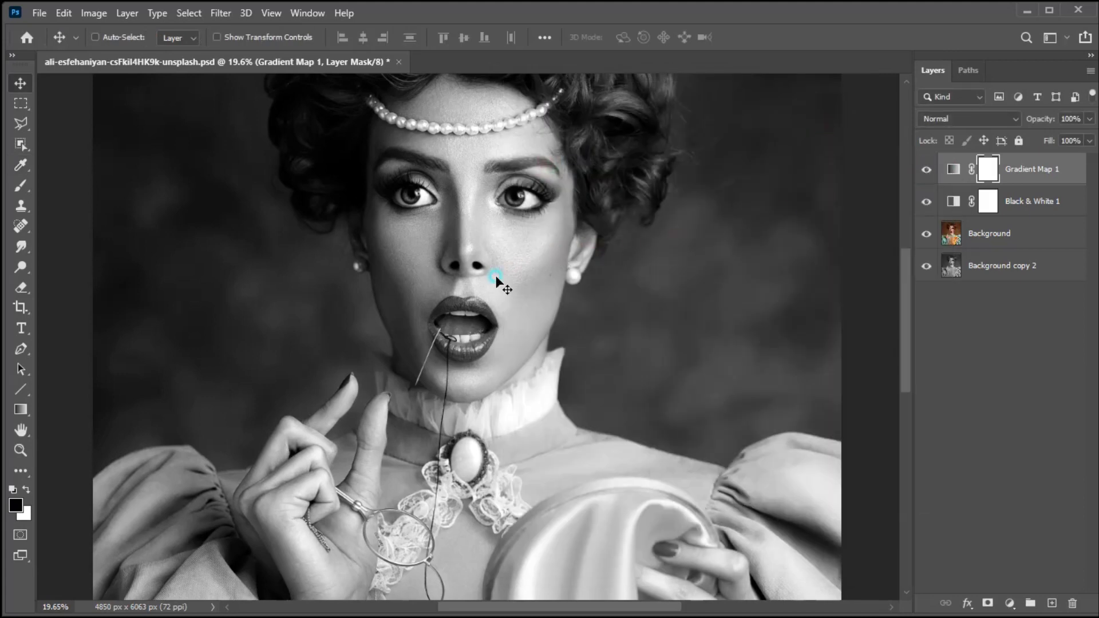
- Create a new empty layer above the Gradient Map and set its blend mode to Soft Light
click(1051, 602)
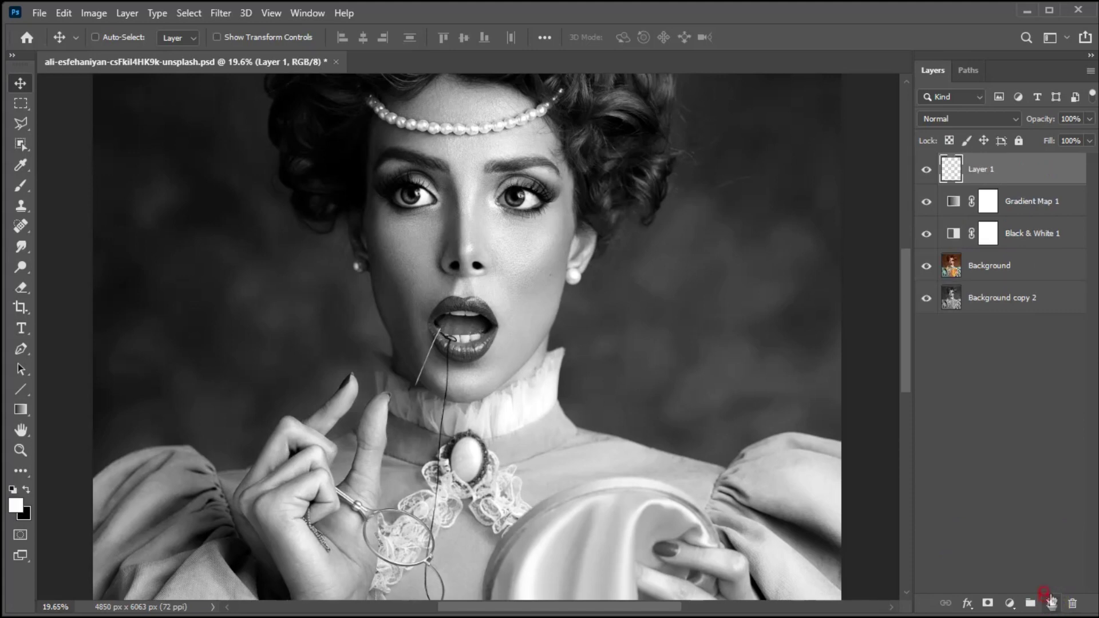
key(x)
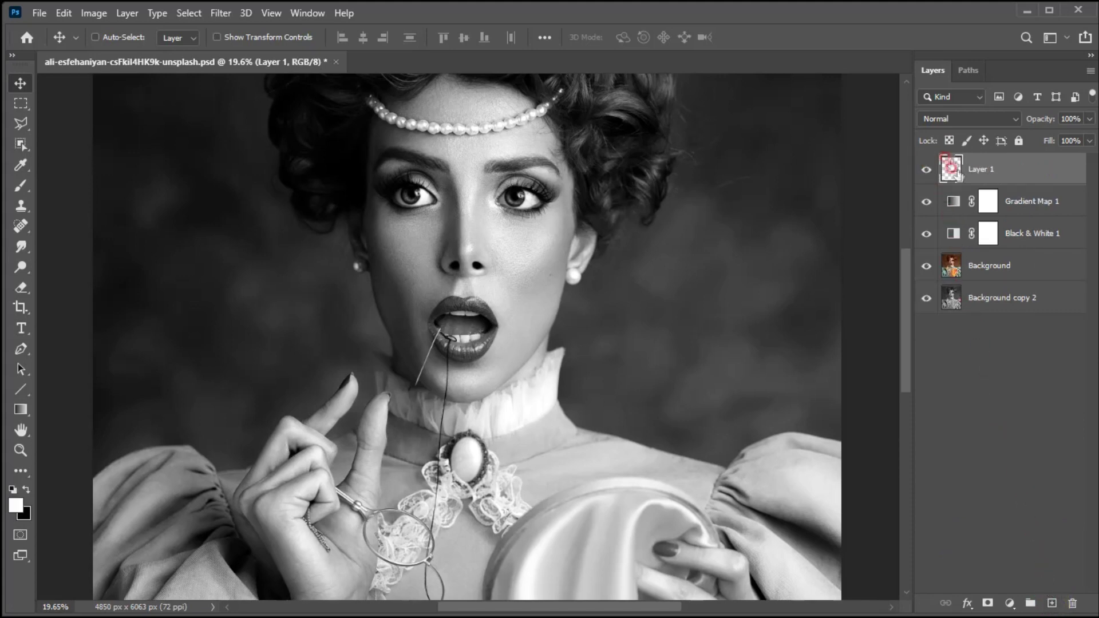
click(942, 119)
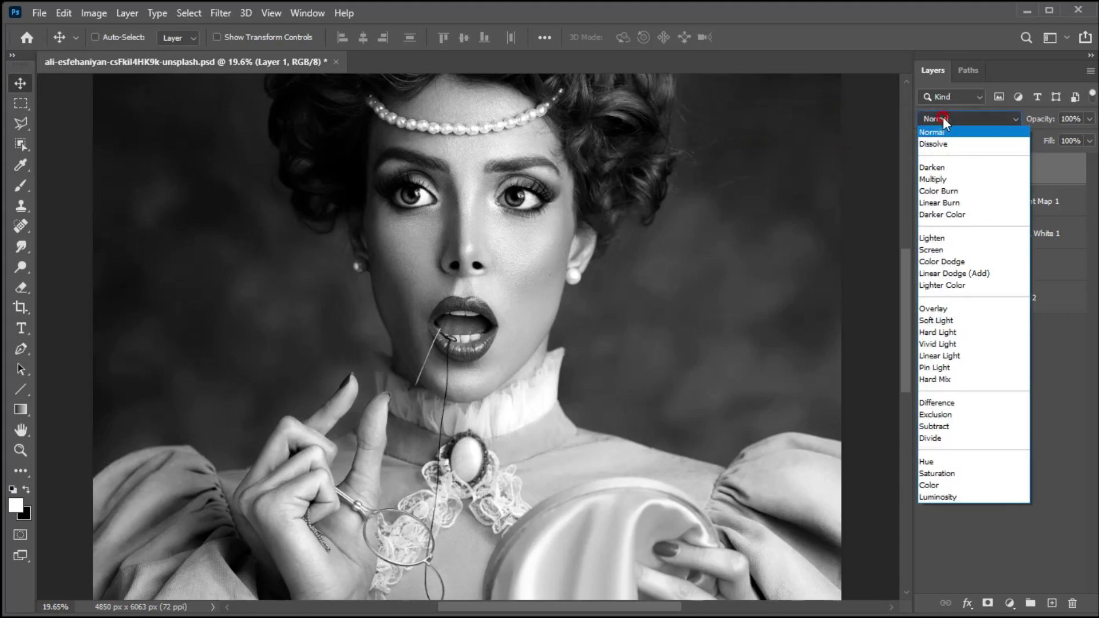
click(951, 322)
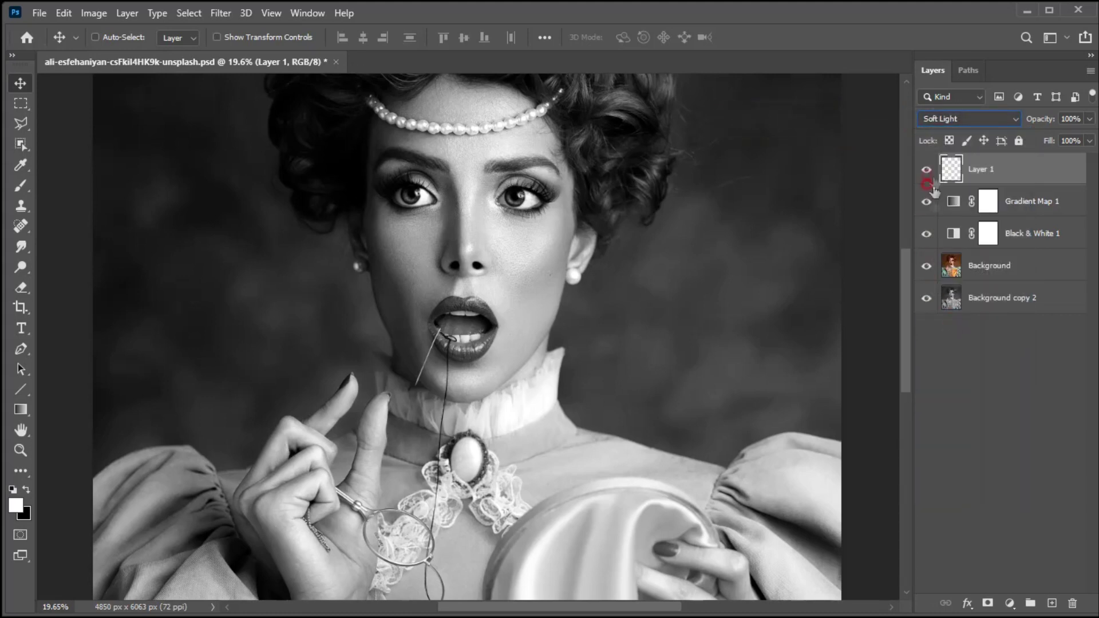
- Paint highlights along the upper lip's edge and at the inner eye corners with a white brush of size 35
click(20, 187)
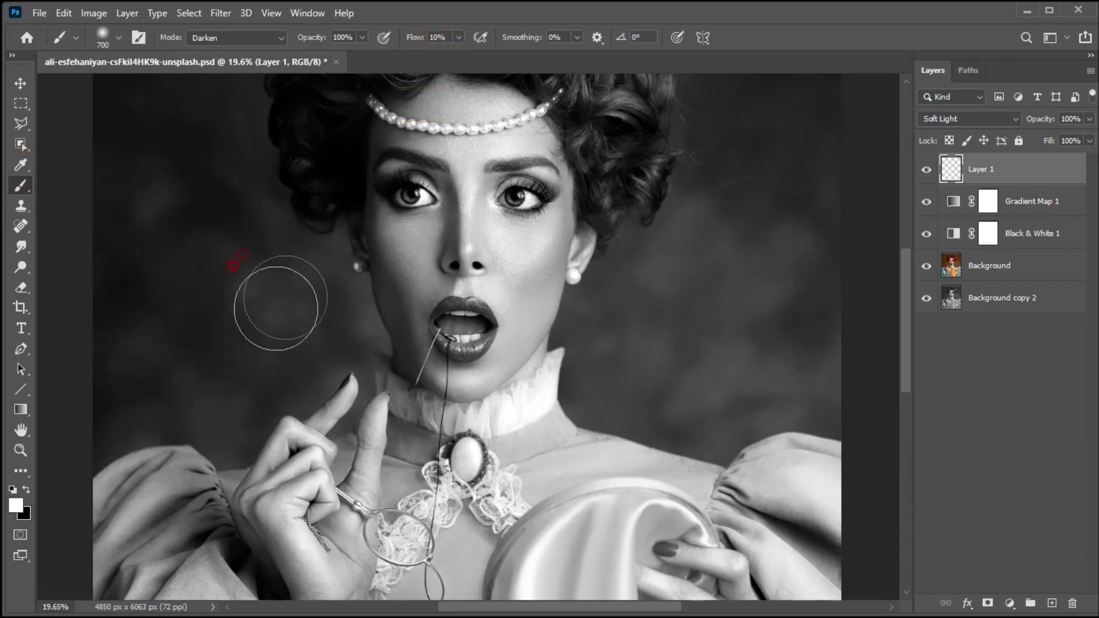
click(15, 505)
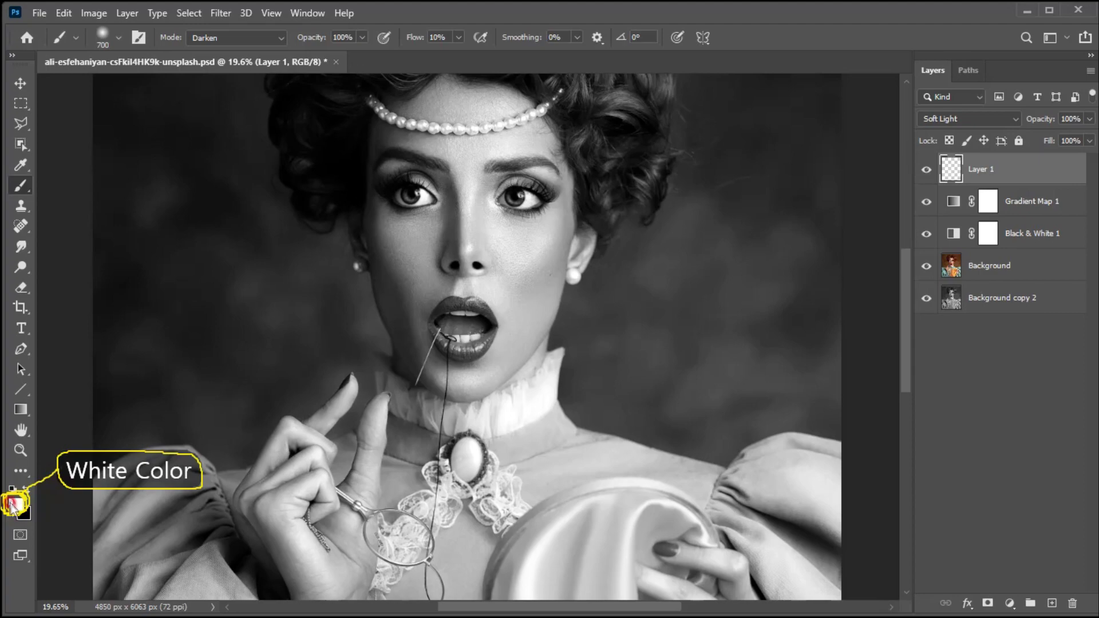
scroll(472, 339, up, 6)
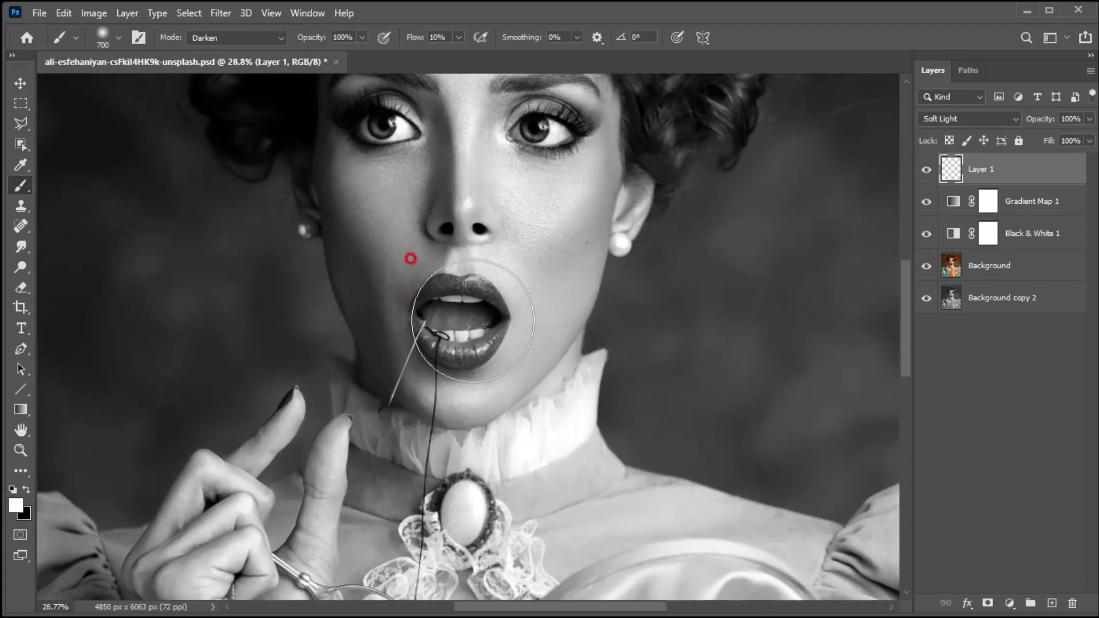
drag(465, 197, 458, 348)
scroll(517, 277, up, 1)
scroll(517, 276, up, 1)
key(bracketleft)
key(bracketleft)
key(bracketleft)
key(bracketleft)
key(bracketleft)
key(bracketleft)
key(bracketleft)
key(bracketleft)
key(bracketleft)
key(bracketleft)
key(bracketleft)
key(bracketleft)
key(bracketleft)
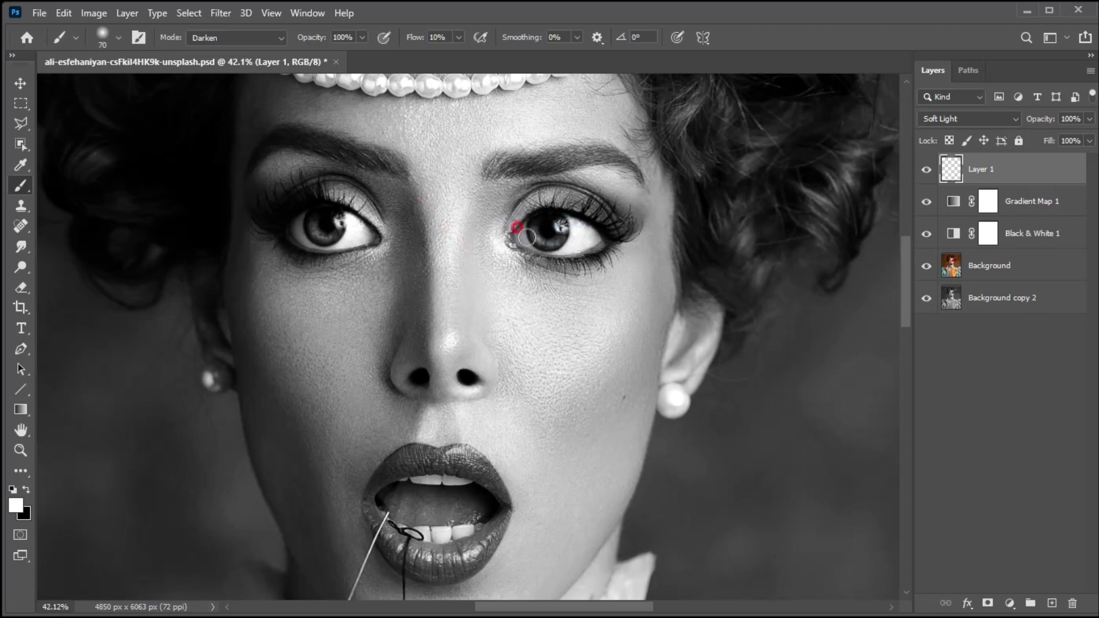
key(bracketleft)
key(bracketleft)
key(bracketleft)
key(bracketleft)
key(bracketleft)
drag(431, 442, 387, 448)
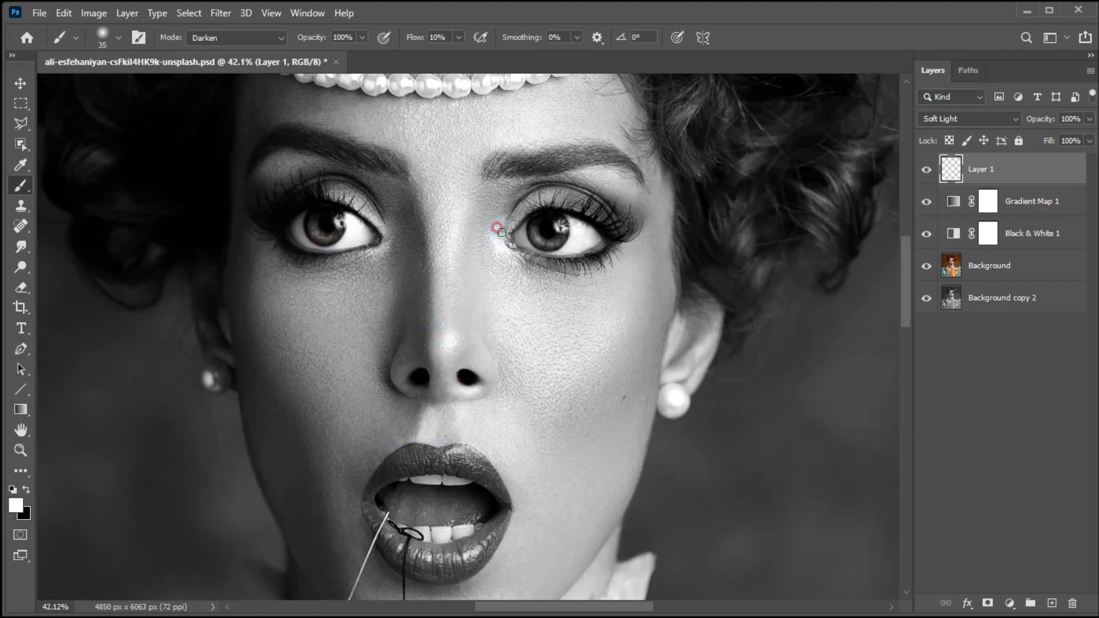
mouse_move(383, 231)
mouse_down()
mouse_move(349, 250)
mouse_move(378, 227)
mouse_move(389, 236)
mouse_up()
- Darken the upper and lower lips on the Soft Light layer with a black brush of size 50
scroll(416, 226, down, 3)
scroll(443, 435, up, 3)
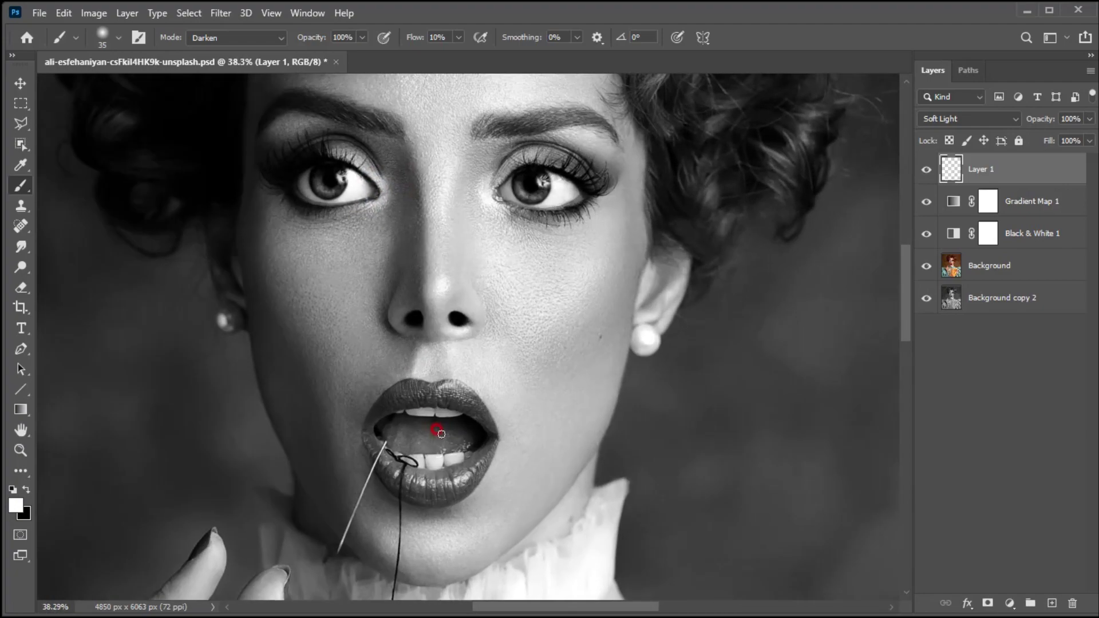
click(17, 505)
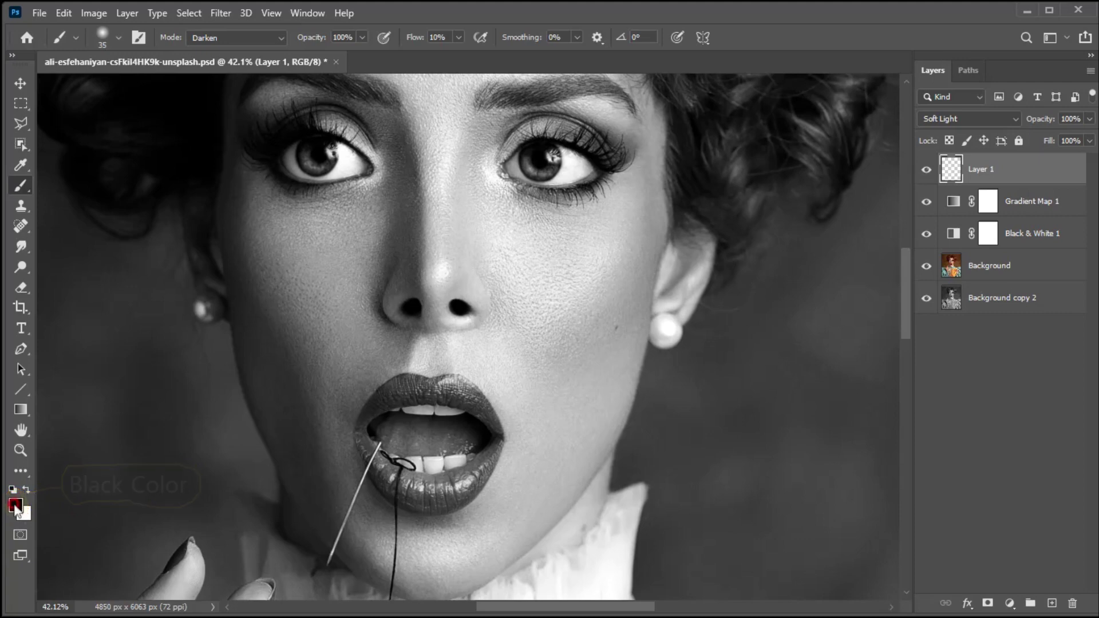
key(])
drag(404, 396, 358, 420)
mouse_move(437, 388)
mouse_down()
mouse_move(473, 401)
mouse_move(426, 389)
mouse_move(376, 405)
mouse_move(411, 388)
mouse_move(499, 426)
mouse_move(362, 435)
mouse_move(418, 494)
mouse_move(503, 448)
mouse_move(451, 503)
mouse_move(385, 479)
mouse_move(464, 499)
mouse_move(490, 452)
mouse_move(398, 463)
mouse_move(460, 474)
mouse_move(495, 444)
mouse_move(381, 461)
mouse_up()
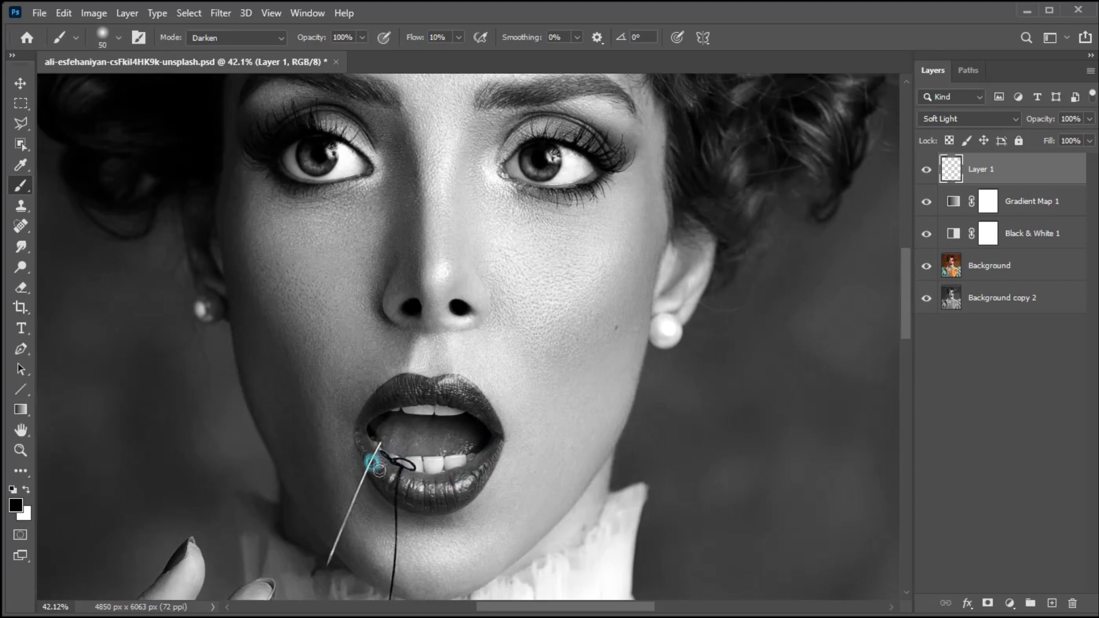
click(355, 412)
click(383, 375)
- Darken the lid and brow area of the woman's left eye in black, and enlarge the brush to 90
click(507, 154)
mouse_move(494, 119)
mouse_down()
mouse_move(589, 86)
mouse_move(572, 80)
mouse_up()
key(bracketright)
key(bracketright)
key(bracketright)
key(bracketright)
scroll(443, 203, down, 4)
drag(476, 186, 490, 275)
scroll(489, 270, down, 2)
scroll(502, 337, down, 2)
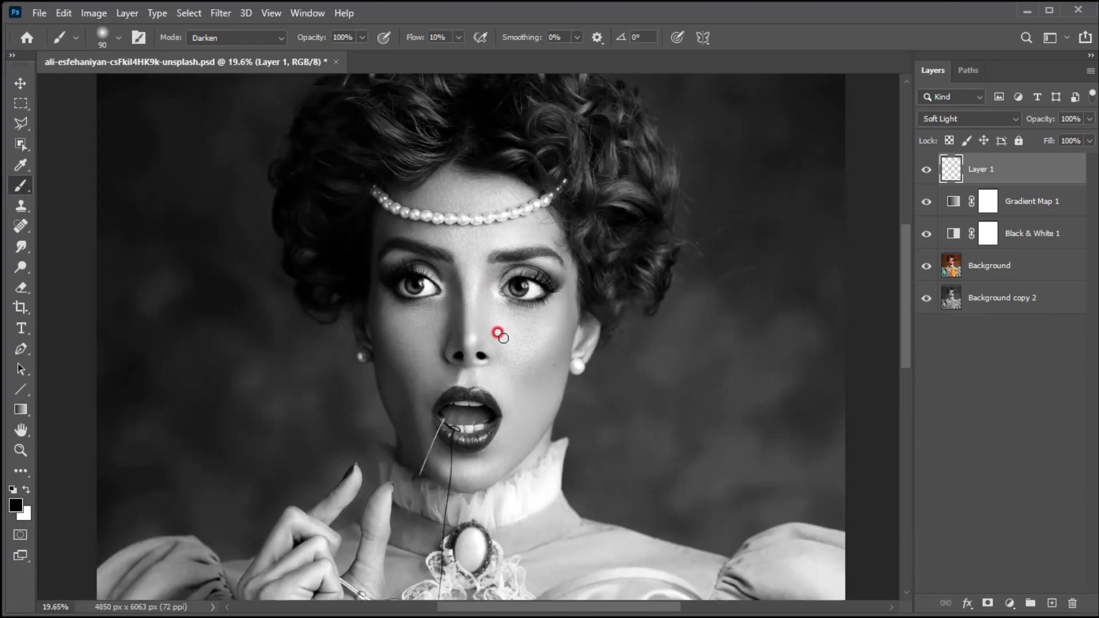
scroll(503, 337, up, 1)
drag(505, 362, 511, 327)
scroll(513, 344, down, 1)
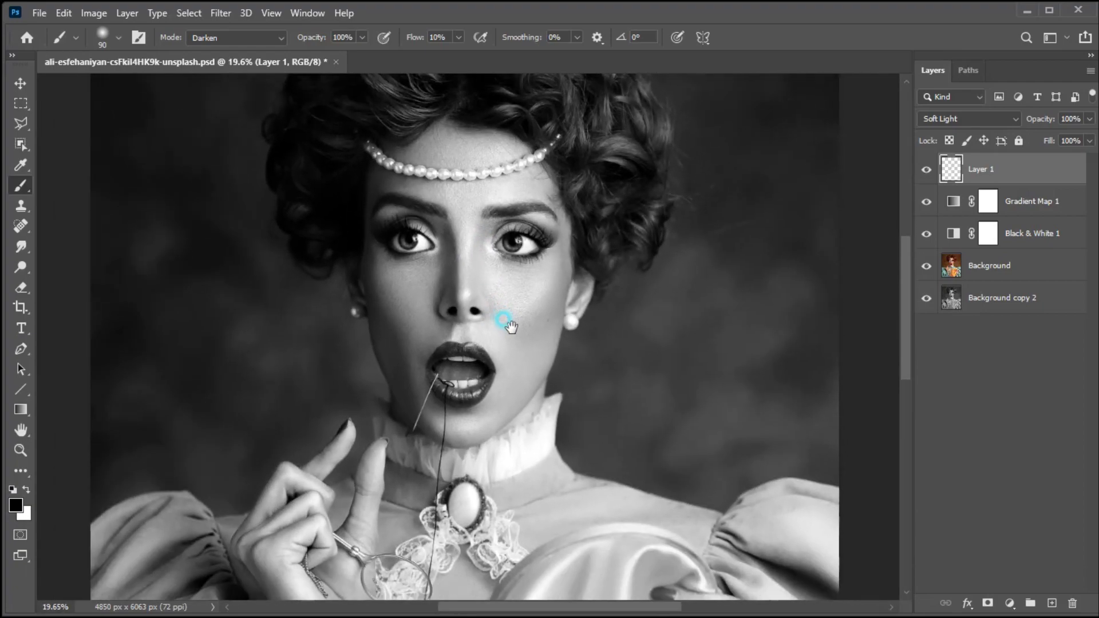
click(20, 83)
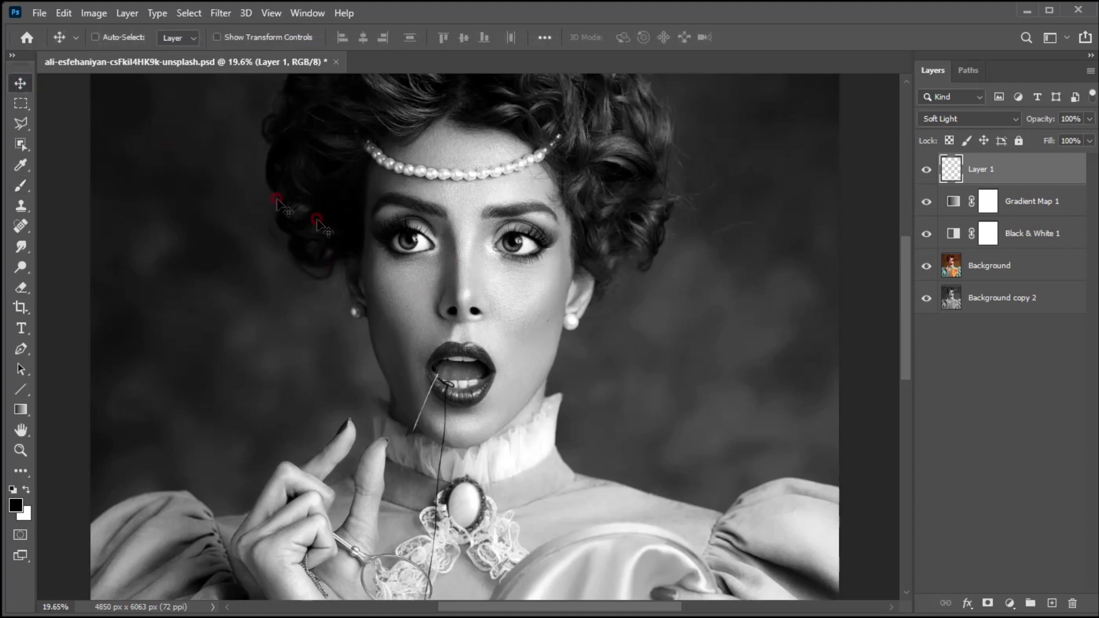
- Stamp all visible layers into a new merged layer on top and convert it to a smart object
click(465, 289)
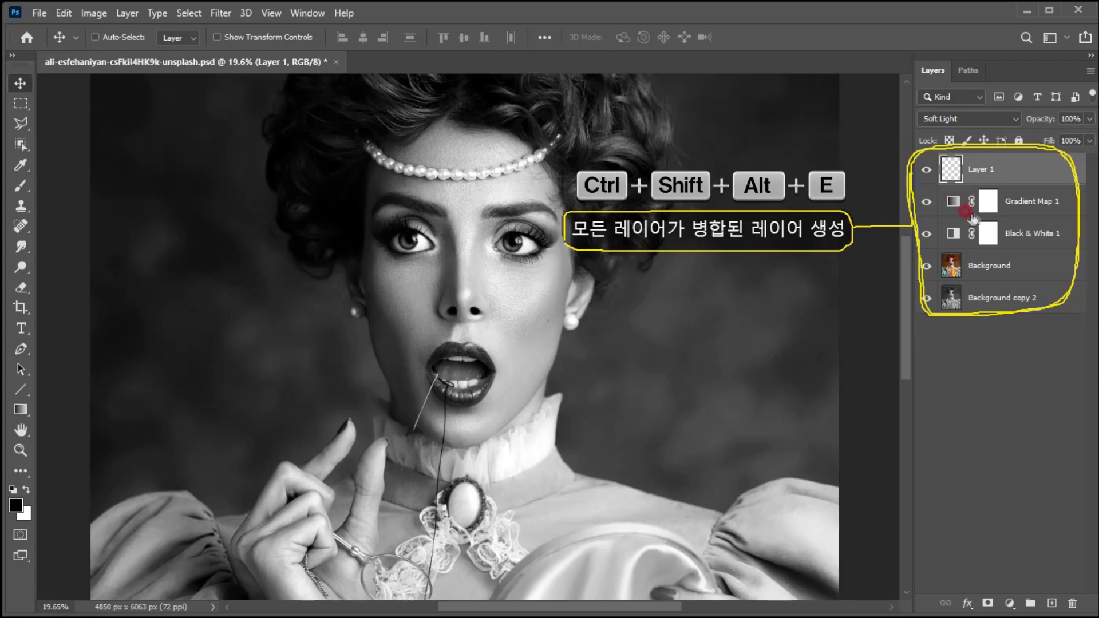
key(alt)
key(ctrl+shift+alt+e)
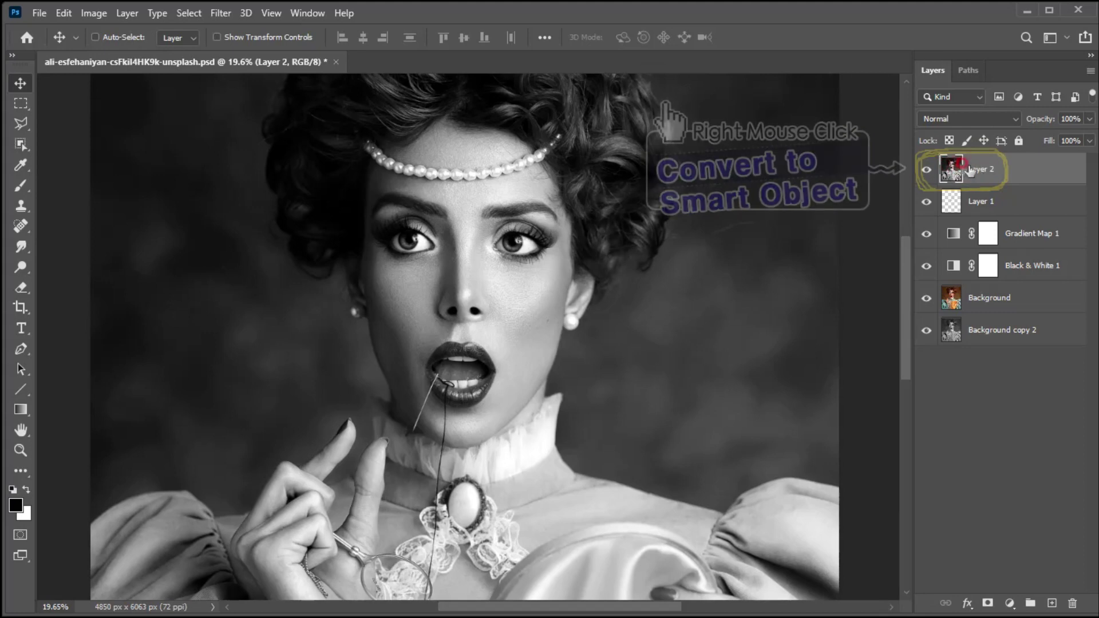
right_click(977, 163)
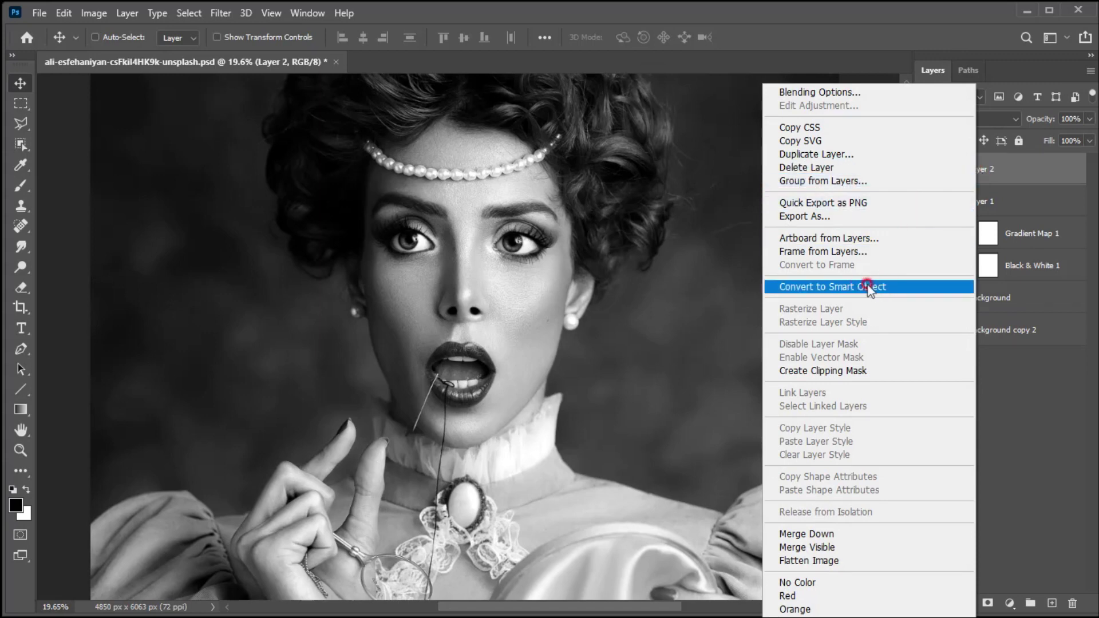
click(884, 287)
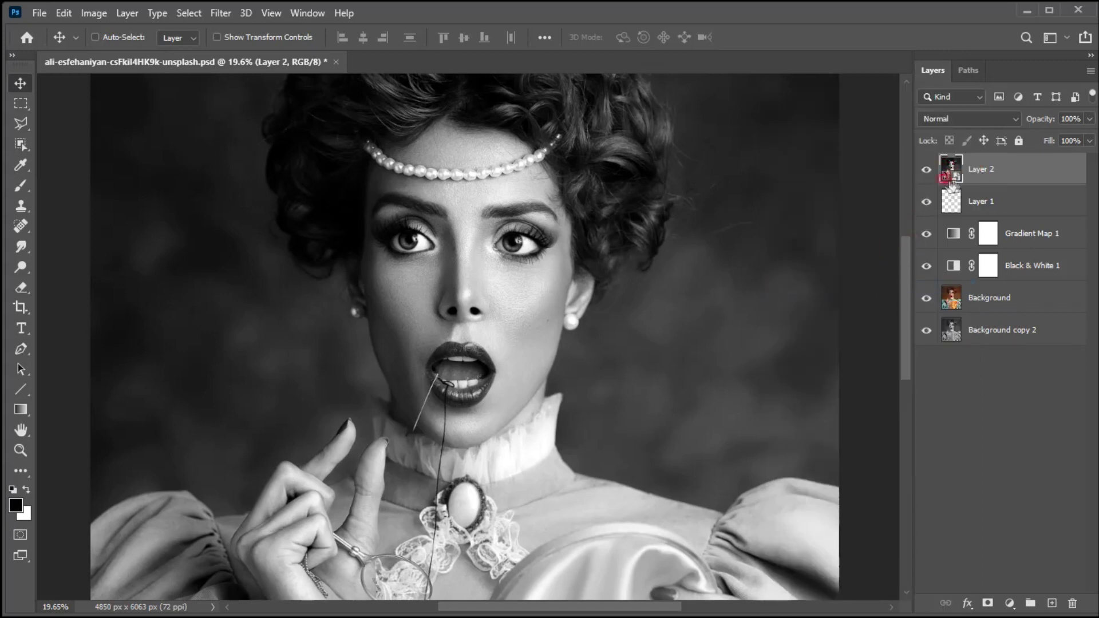
- Open the Camera Raw Filter for the merged smart object layer
click(221, 14)
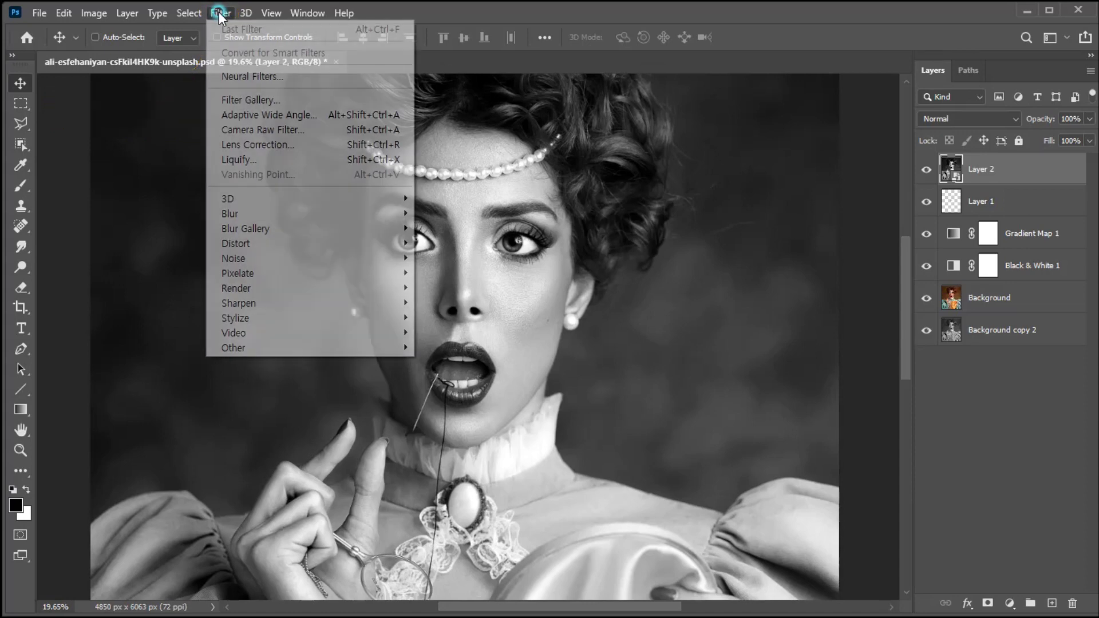
click(245, 131)
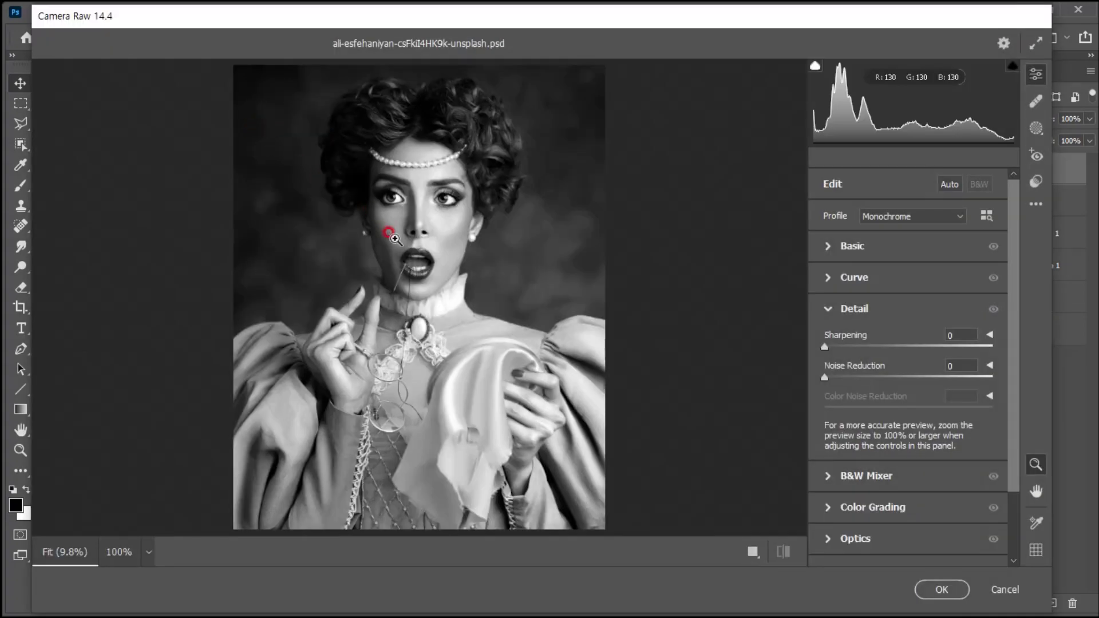
click(391, 234)
click(395, 238)
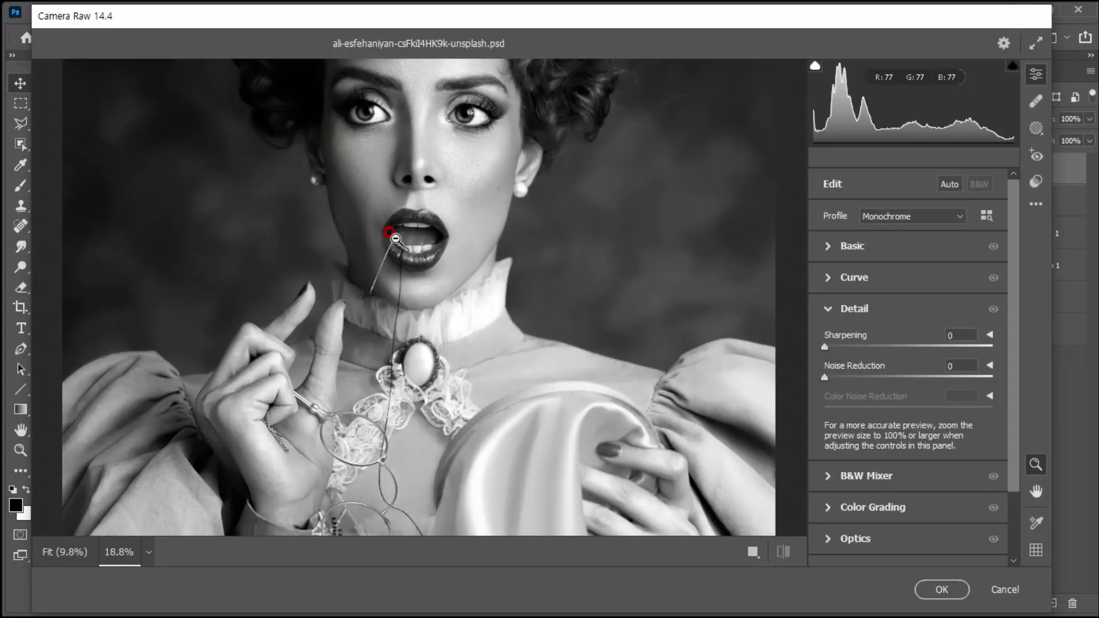
key(space)
drag(416, 161, 437, 201)
click(427, 193)
key(space)
alt+click(439, 201)
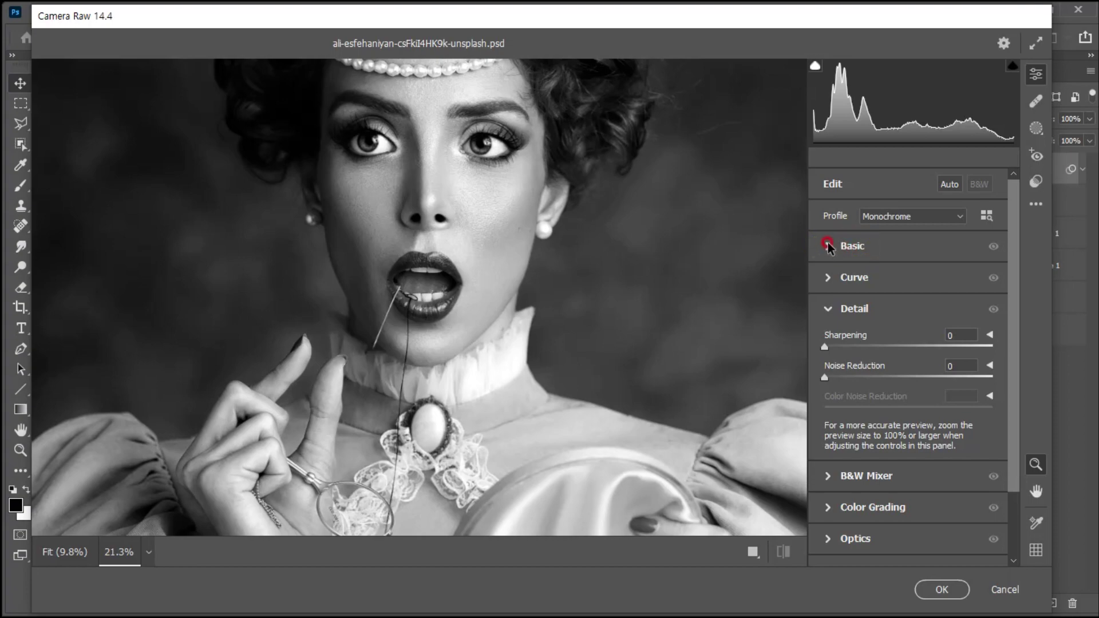
- In the Basic settings, set Contrast to +91, Highlights to -26, Shadows to +39, Whites to -23 and Blacks to +47
click(828, 245)
scroll(893, 262, down, 2)
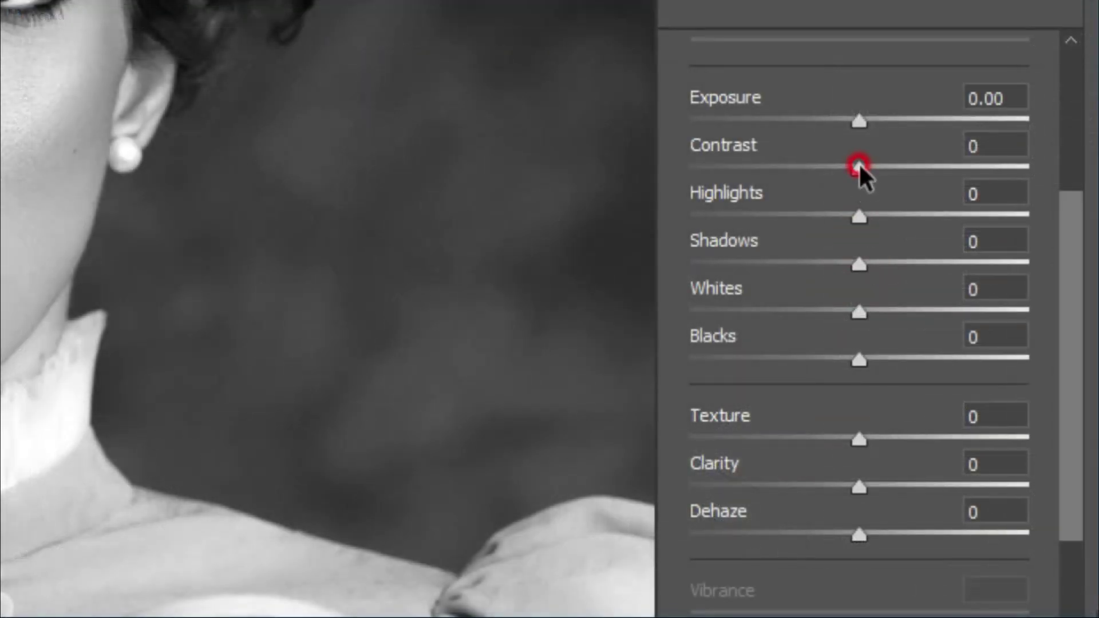
drag(859, 165, 1010, 167)
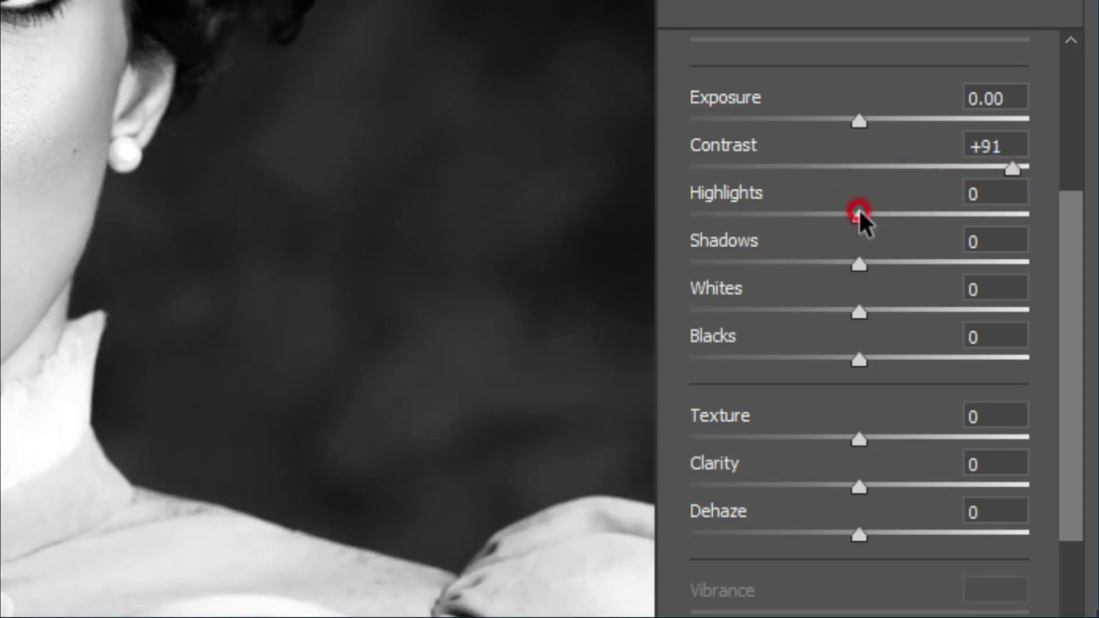
drag(858, 215, 815, 215)
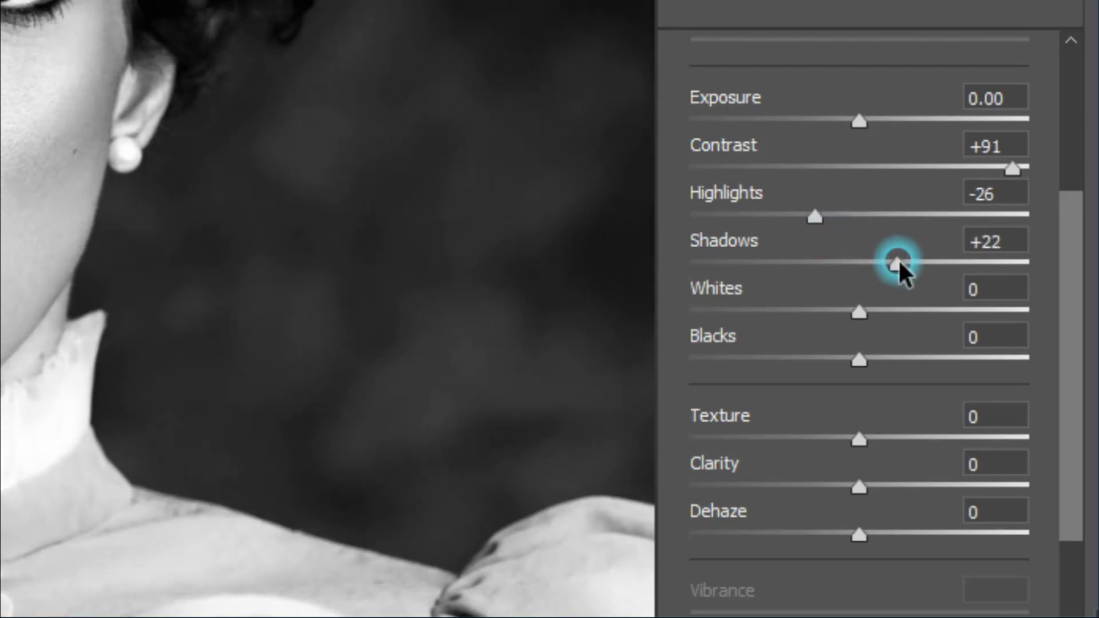
drag(911, 262, 926, 263)
drag(859, 313, 822, 308)
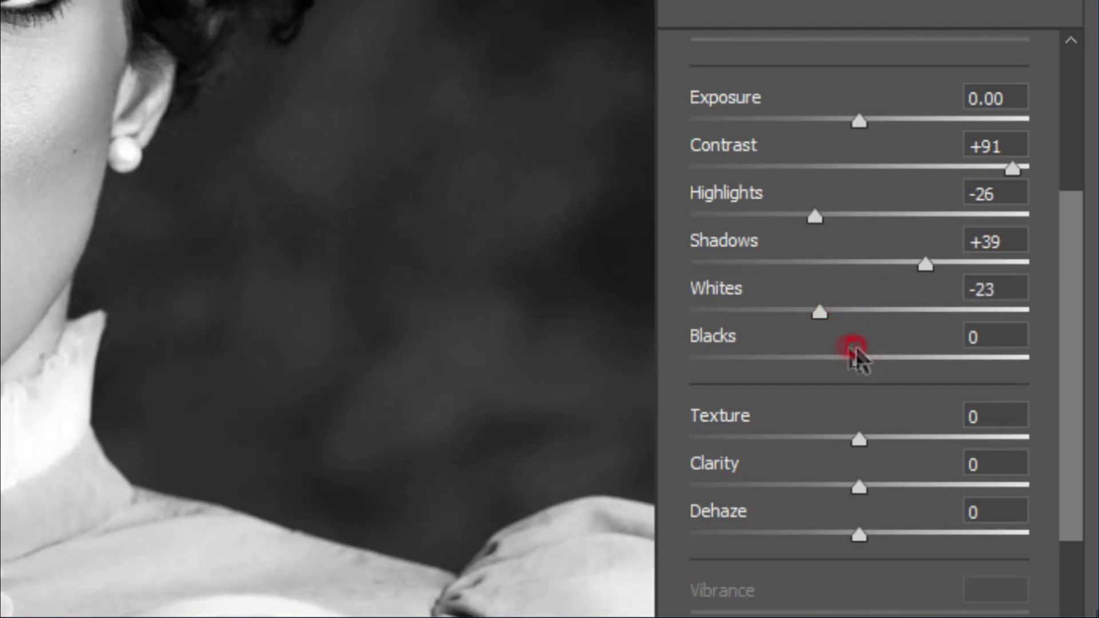
drag(857, 360, 933, 359)
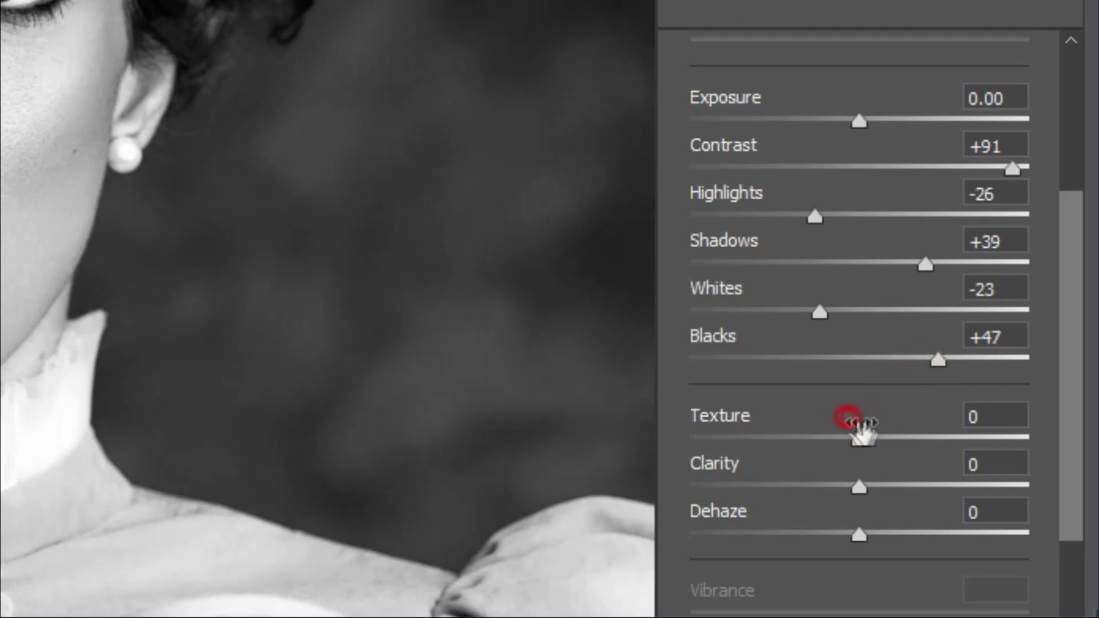
- Set Texture to +17 and Clarity to +40, and apply the Camera Raw filter
drag(887, 435, 885, 436)
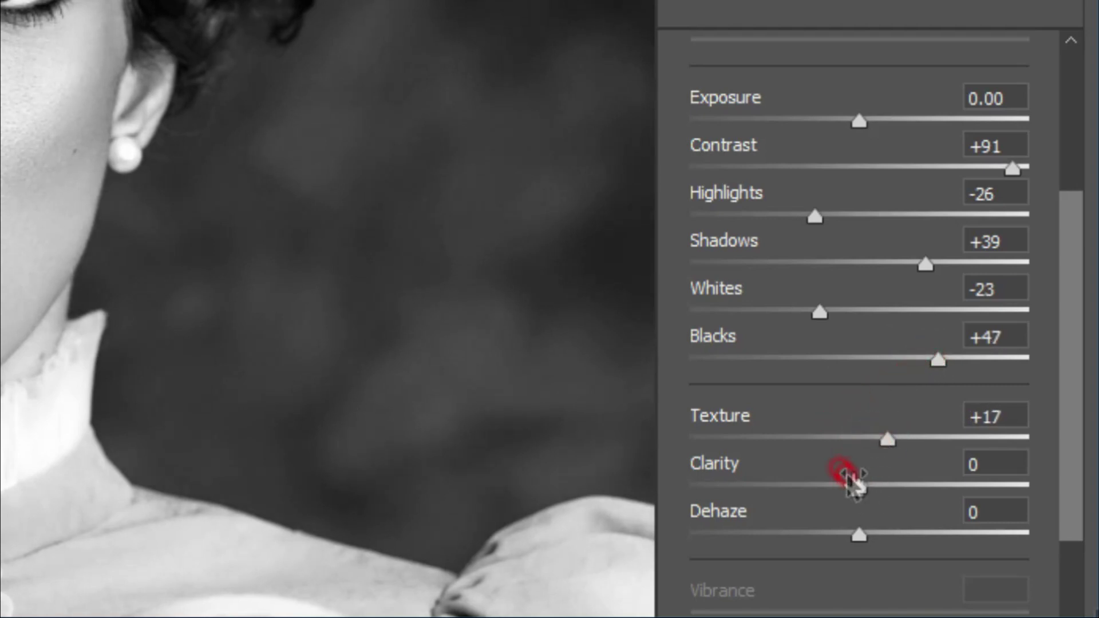
drag(861, 493, 925, 487)
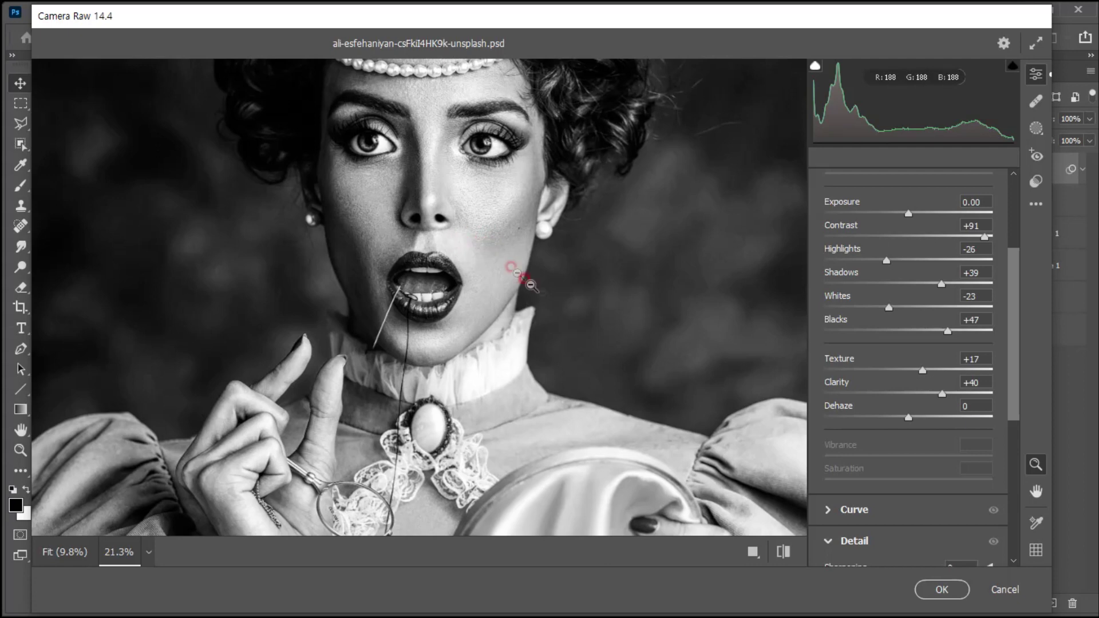
click(941, 589)
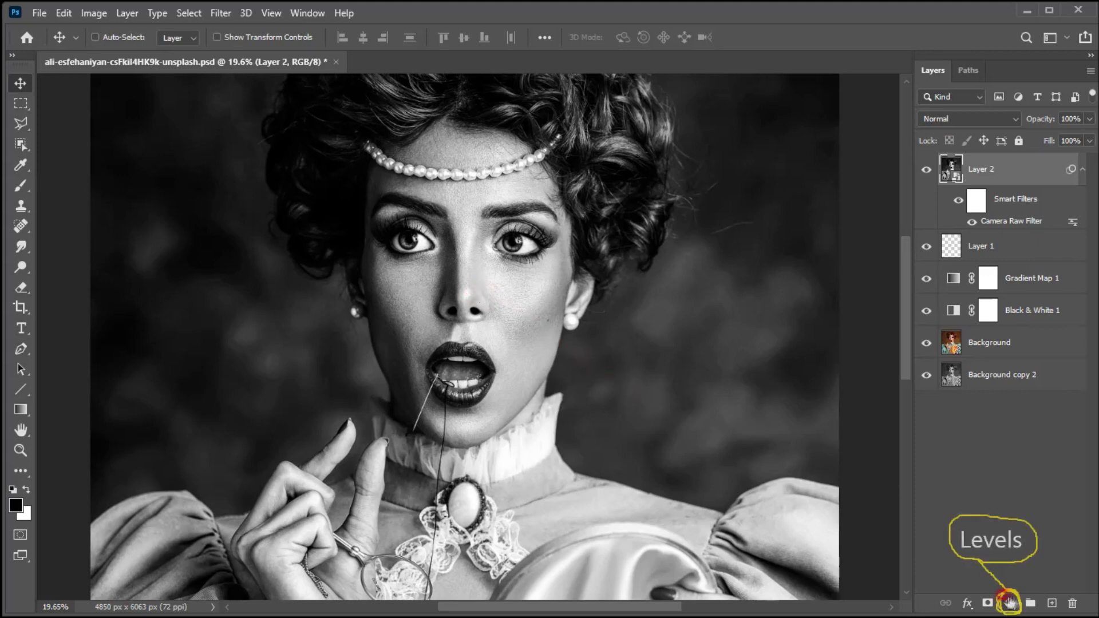
- Add a Levels adjustment layer above the smart object and darken its midtones to 0.52
click(1008, 604)
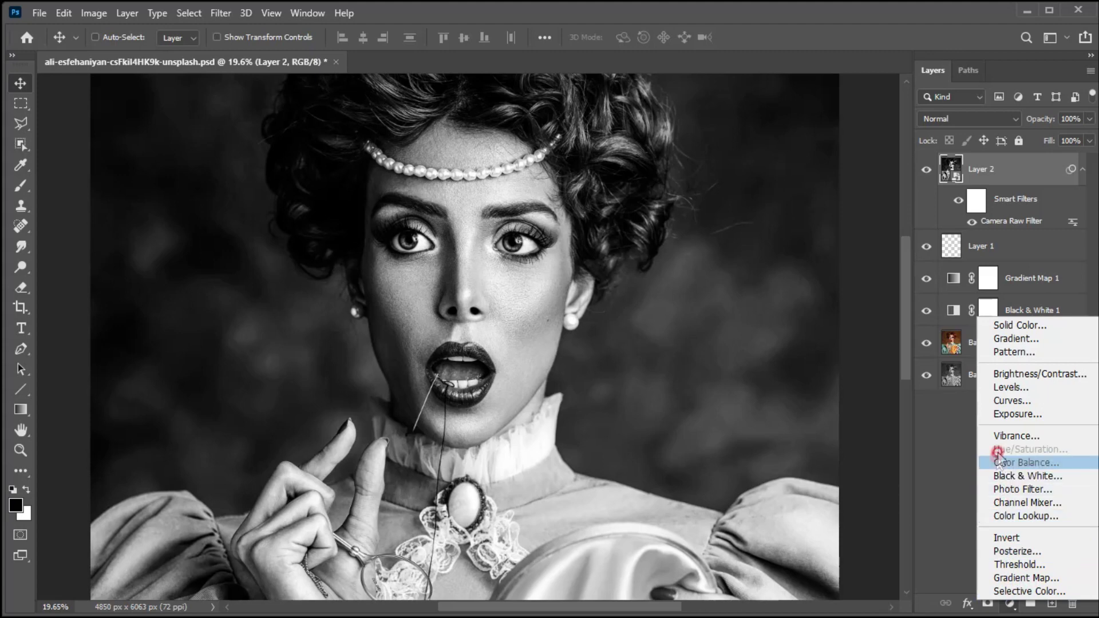
click(1002, 388)
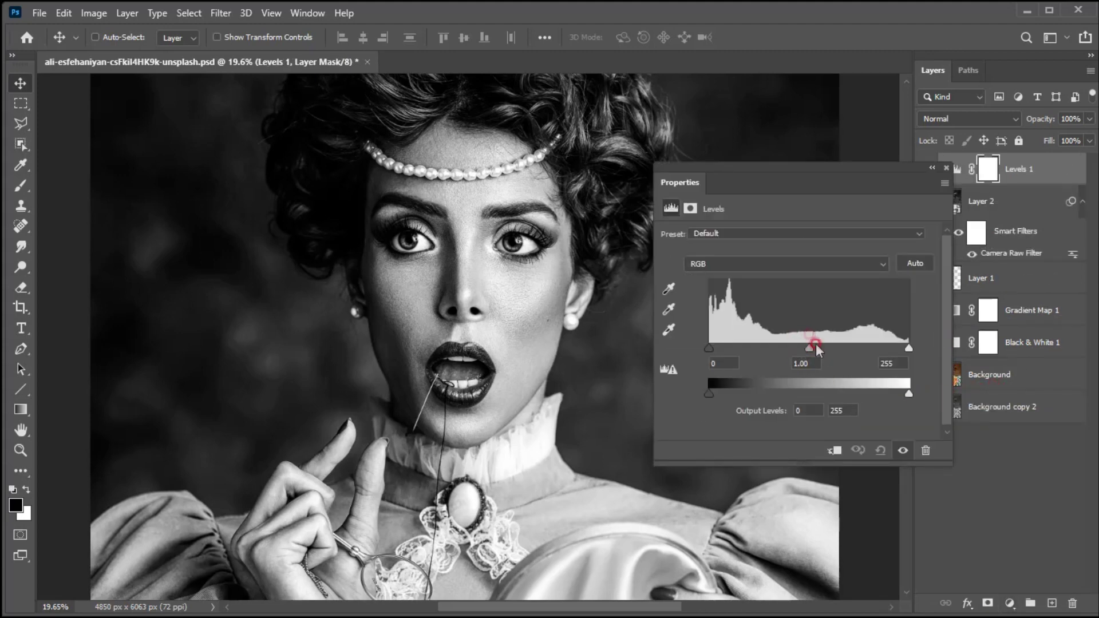
drag(809, 349, 848, 350)
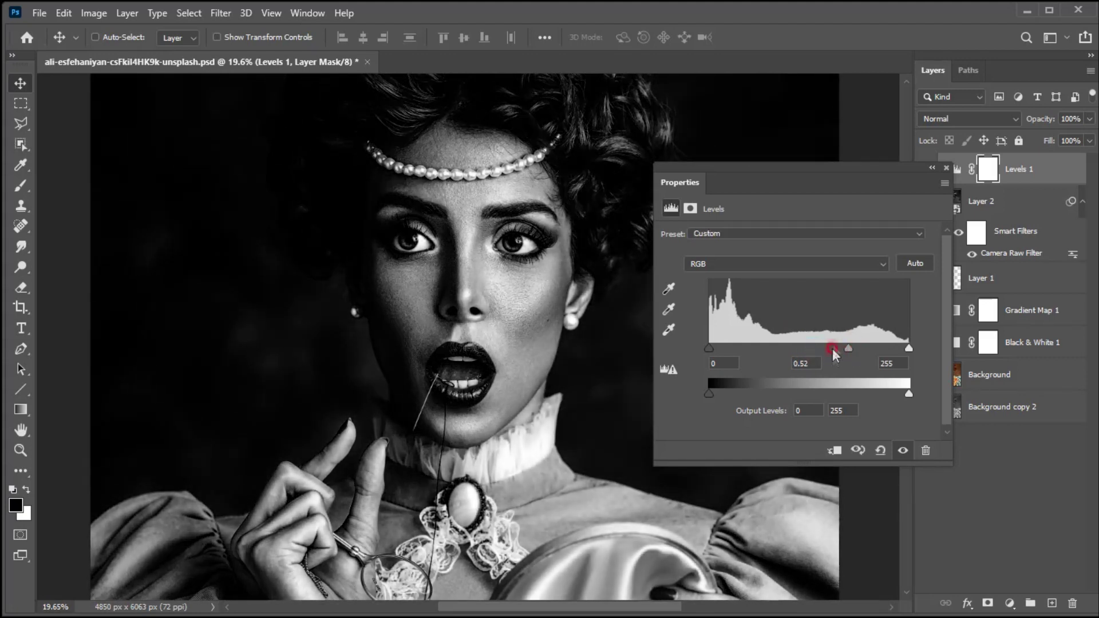
click(946, 168)
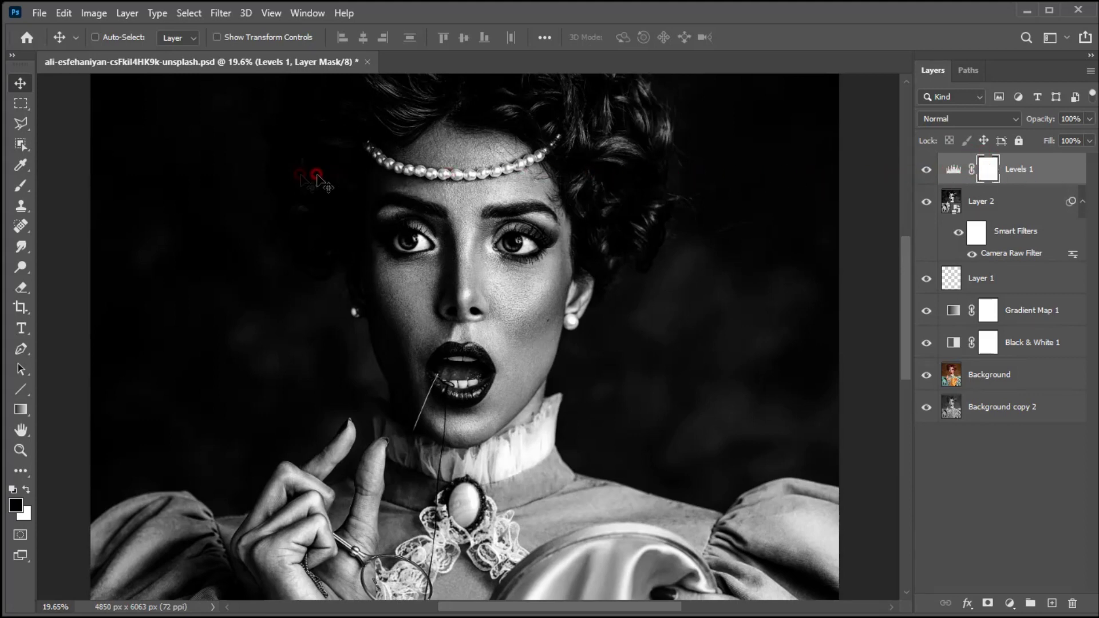
- Mask the Levels darkening off the woman's face by painting the layer mask with a large soft black brush at 100% flow
click(28, 187)
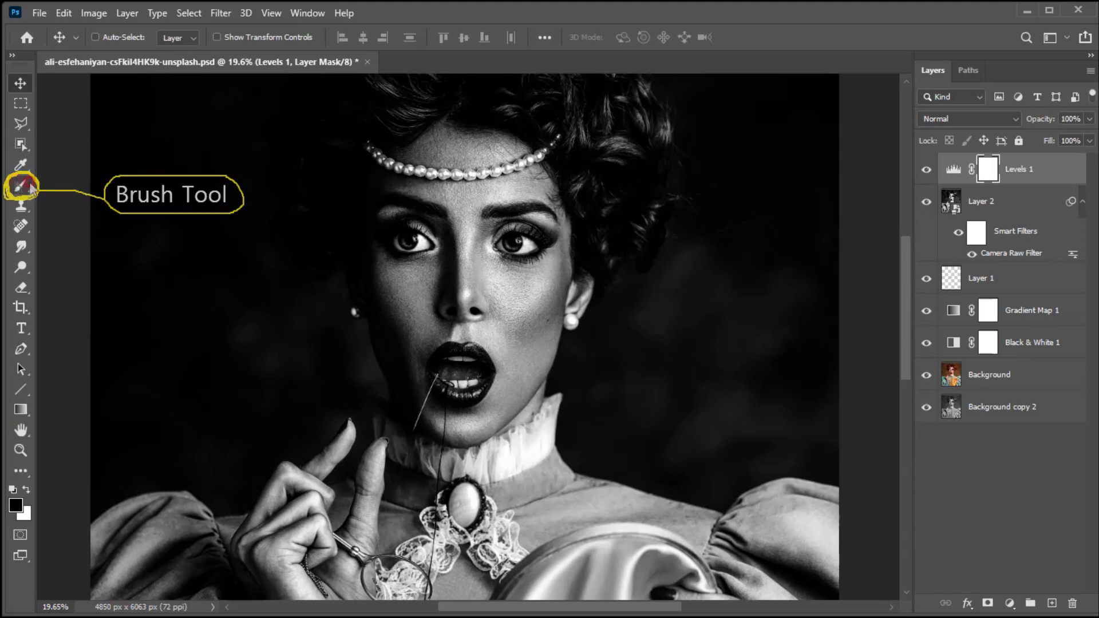
click(22, 185)
click(434, 41)
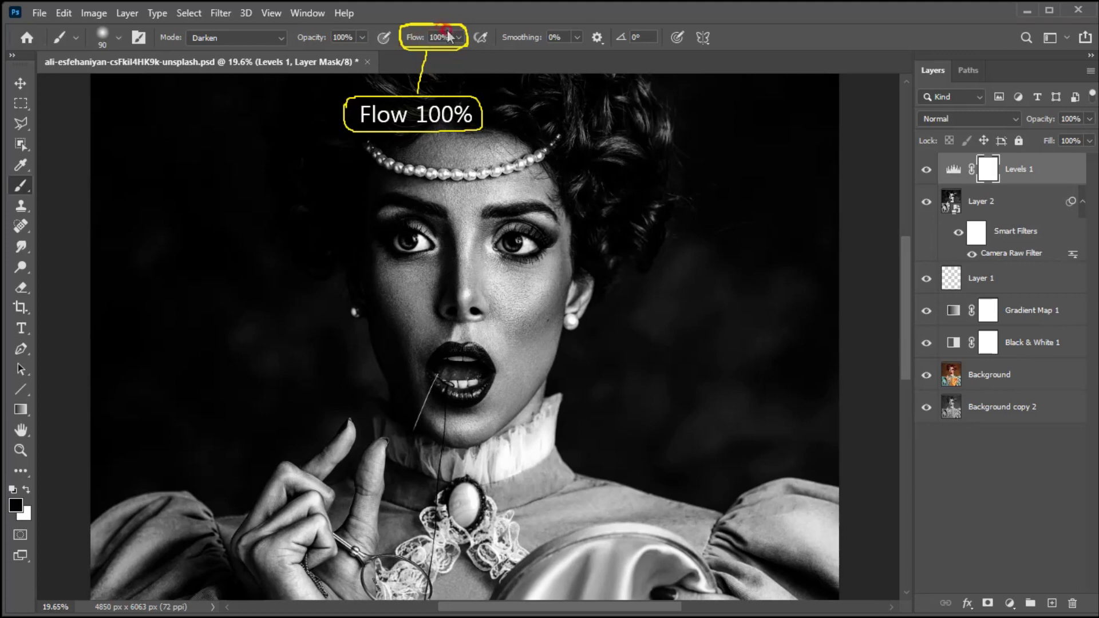
click(423, 38)
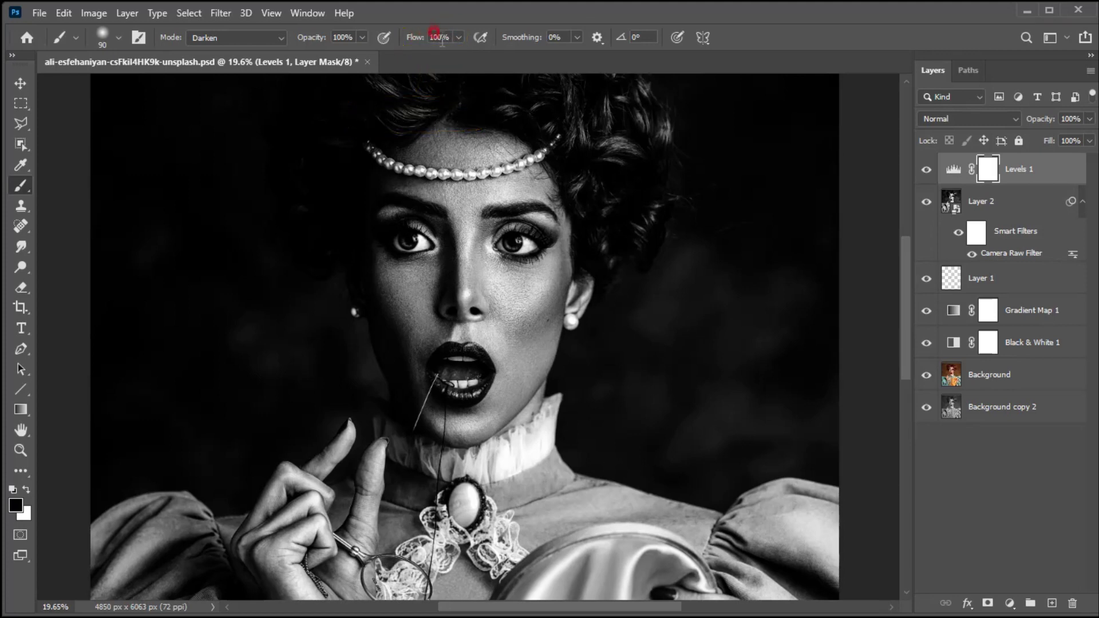
click(21, 502)
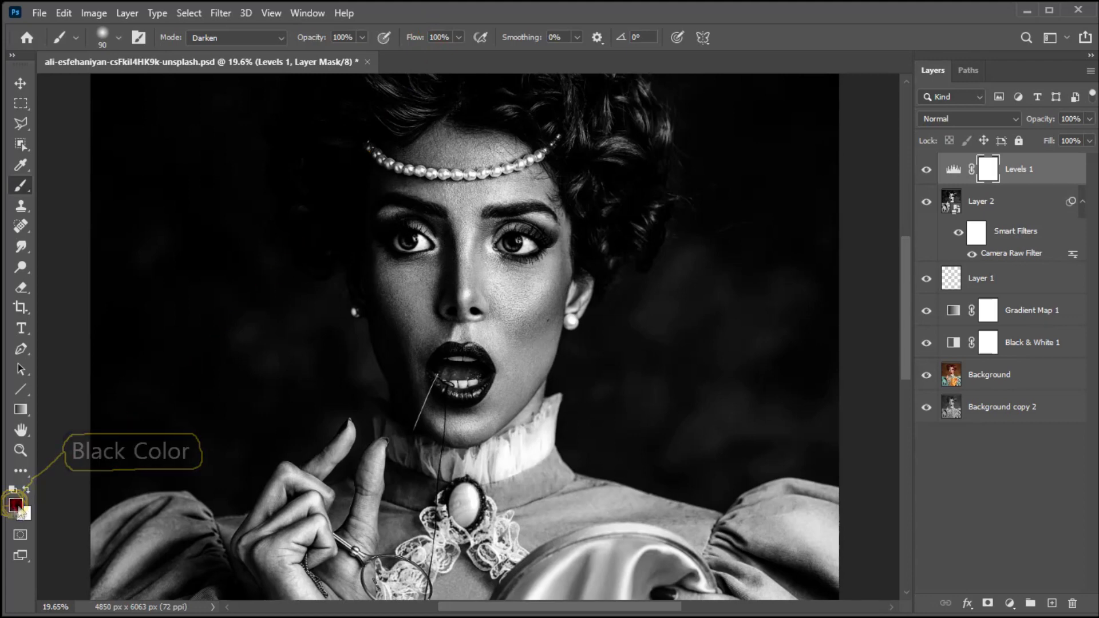
key(bracketright)
key(bracketright)
key(bracketright)
key(bracketright)
key(bracketright)
key(bracketright)
key(bracketright)
key(bracketright)
key(bracketright)
mouse_move(395, 226)
mouse_down()
mouse_move(380, 204)
mouse_move(415, 348)
mouse_move(449, 402)
mouse_move(503, 392)
mouse_move(509, 346)
mouse_up()
key(bracketright)
mouse_move(536, 285)
mouse_down()
mouse_move(481, 412)
mouse_move(495, 237)
mouse_move(415, 252)
mouse_move(389, 166)
mouse_move(543, 106)
mouse_move(561, 212)
mouse_move(589, 224)
mouse_move(564, 328)
mouse_up()
- Paint black on the Levels mask along the side of the face and across the ruffled collar with a smaller brush
key(bracketleft)
key(bracketleft)
key(bracketleft)
key(bracketleft)
mouse_move(382, 251)
mouse_down()
mouse_move(578, 204)
mouse_move(597, 240)
mouse_move(372, 72)
mouse_move(373, 253)
mouse_up()
mouse_move(428, 399)
mouse_down()
mouse_move(399, 445)
mouse_move(465, 503)
mouse_move(522, 413)
mouse_move(550, 404)
mouse_up()
- Paint black on the Levels mask over the chest, shoulders and puffed sleeves, adjusting the brush size to fit each area
key(bracketleft)
key(bracketleft)
key(bracketleft)
key(bracketright)
key(bracketright)
key(bracketright)
key(bracketright)
mouse_move(548, 490)
mouse_down()
mouse_move(755, 514)
mouse_move(132, 524)
mouse_up()
key(bracketright)
key(bracketright)
key(bracketright)
key(bracketright)
click(762, 538)
- Brush the Levels darkening off the raised hand and its fingers with a progressively smaller black brush
key(bracketleft)
key(bracketleft)
key(bracketleft)
key(bracketleft)
drag(215, 555, 280, 524)
key(bracketleft)
key(bracketleft)
key(bracketleft)
mouse_move(348, 433)
mouse_down()
mouse_move(298, 475)
mouse_move(281, 542)
mouse_up()
drag(369, 458, 355, 515)
- Paint black on the Levels mask over the puffed sleeve beside the raised hand with a brush of size 600
key(bracketright)
key(bracketright)
key(bracketright)
key(bracketright)
key(bracketright)
key(bracketright)
drag(208, 535, 171, 518)
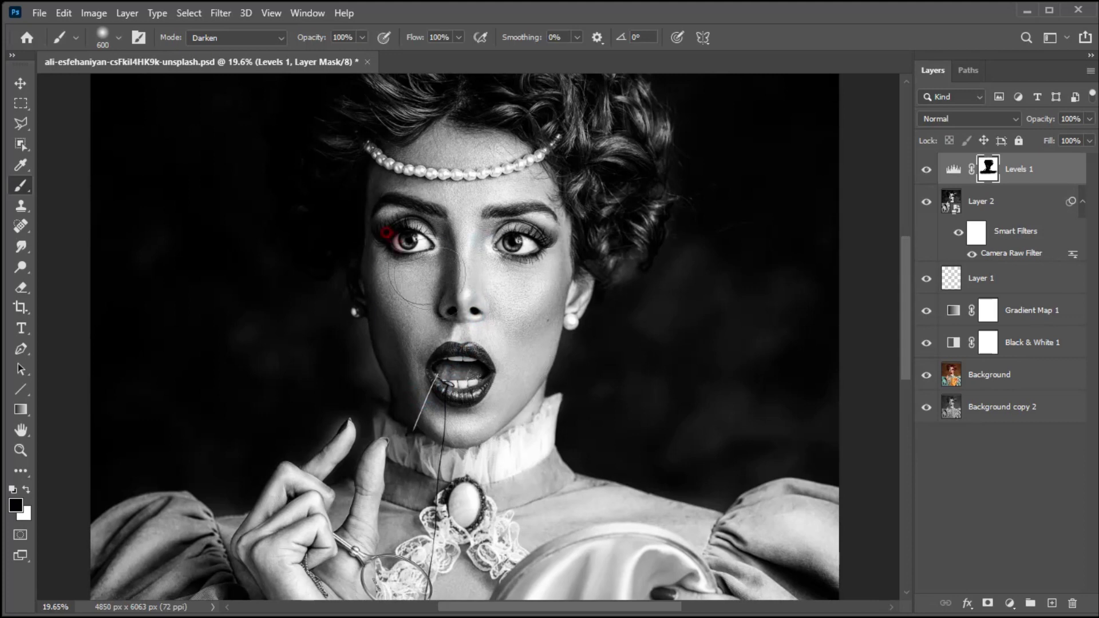
- Sweep a black brush of size 900 over the dress, face and hair on the Levels mask, and switch to the Move tool
key(bracketright)
key(bracketright)
key(bracketright)
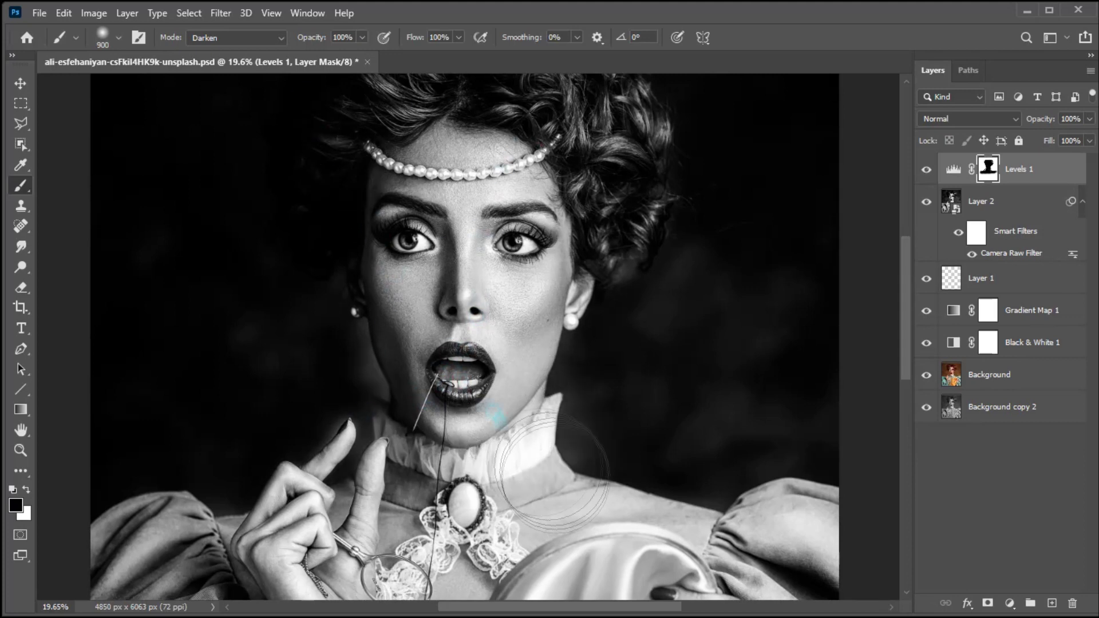
drag(155, 537, 732, 549)
mouse_move(529, 328)
mouse_down()
mouse_move(617, 200)
mouse_move(399, 167)
mouse_move(621, 163)
mouse_move(367, 160)
mouse_move(374, 238)
mouse_move(428, 278)
mouse_move(449, 349)
mouse_move(315, 209)
mouse_up()
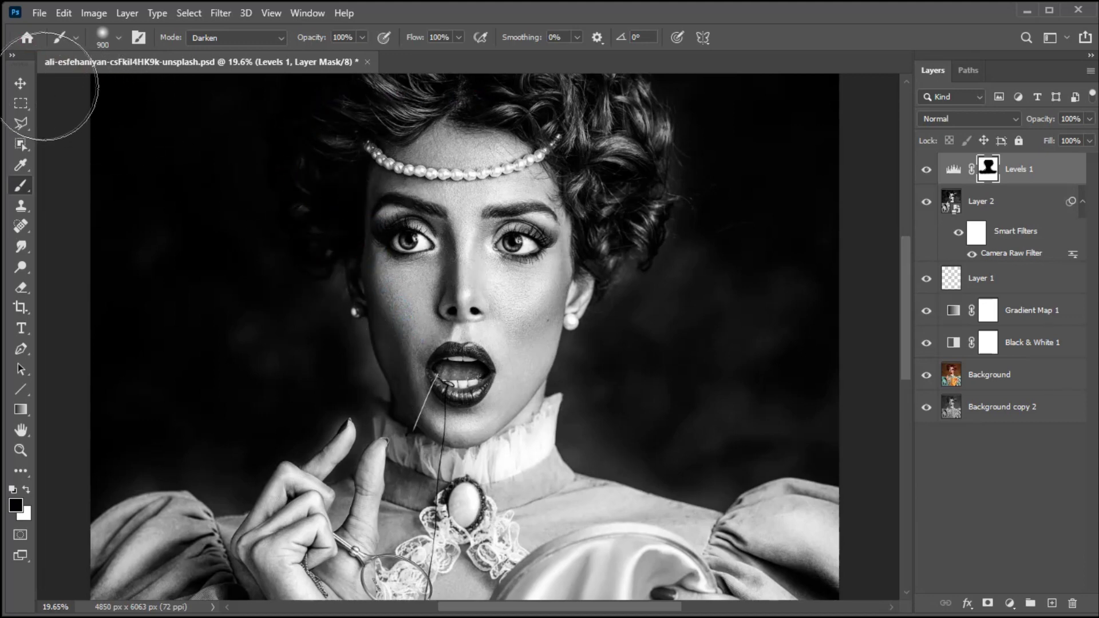
click(20, 83)
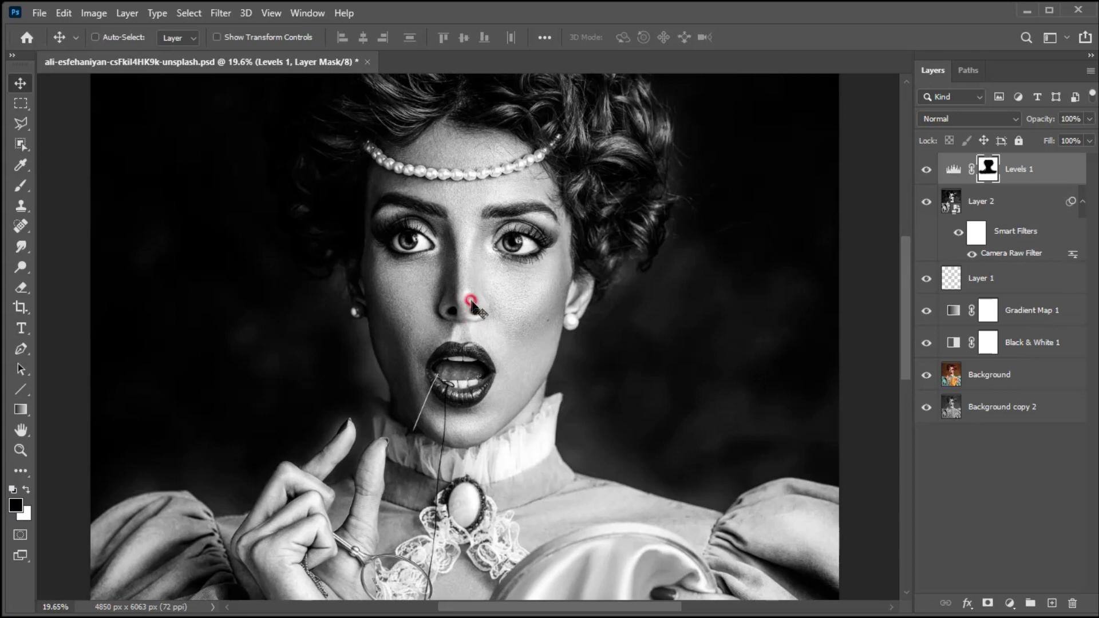
- Compare the finished portrait with the Background copy 2 layer by repeatedly hiding and restoring all the other layers
alt+click(923, 406)
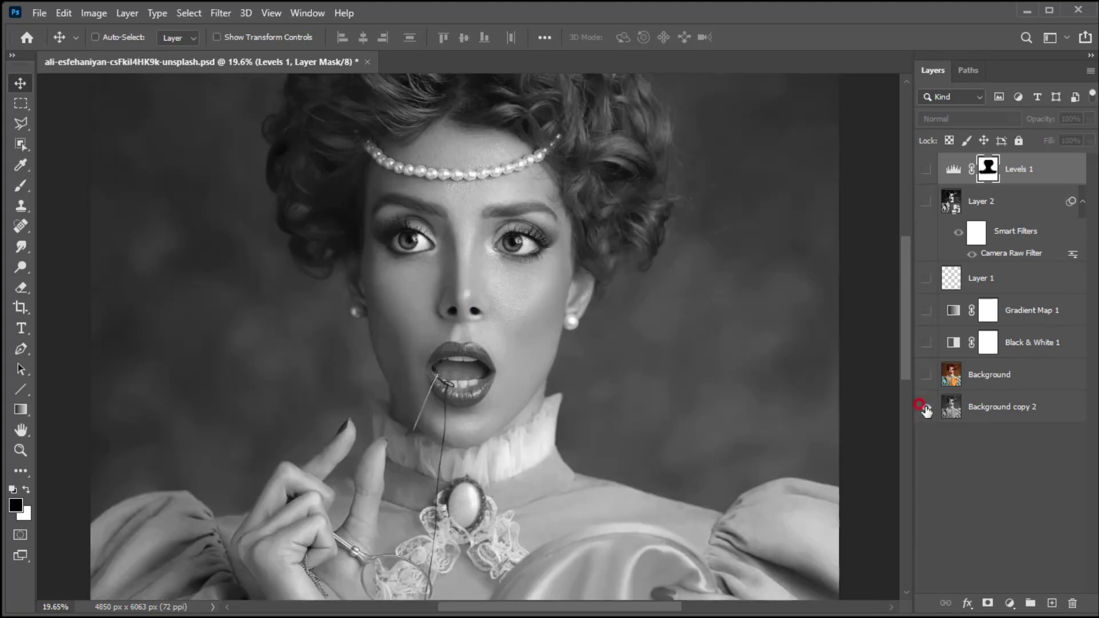
alt+click(923, 407)
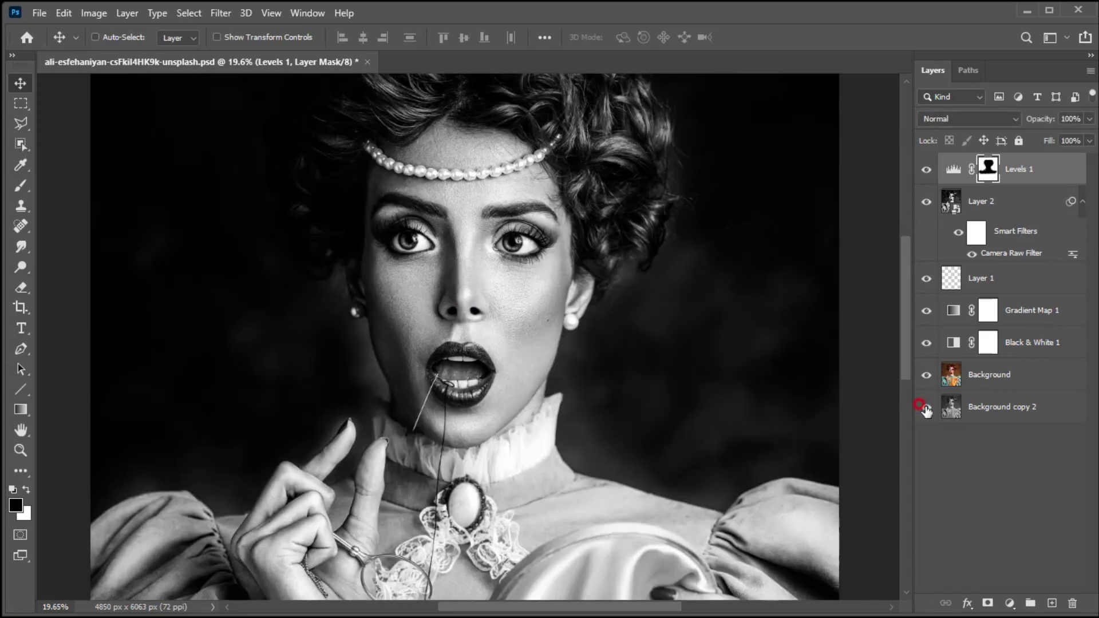
alt+click(924, 407)
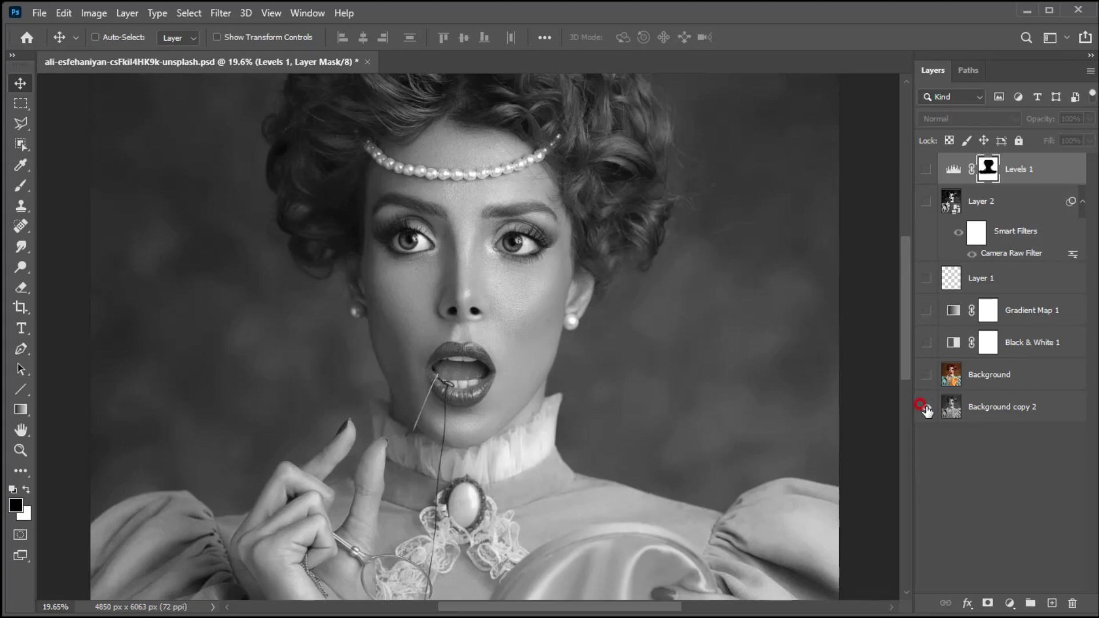
alt+click(924, 406)
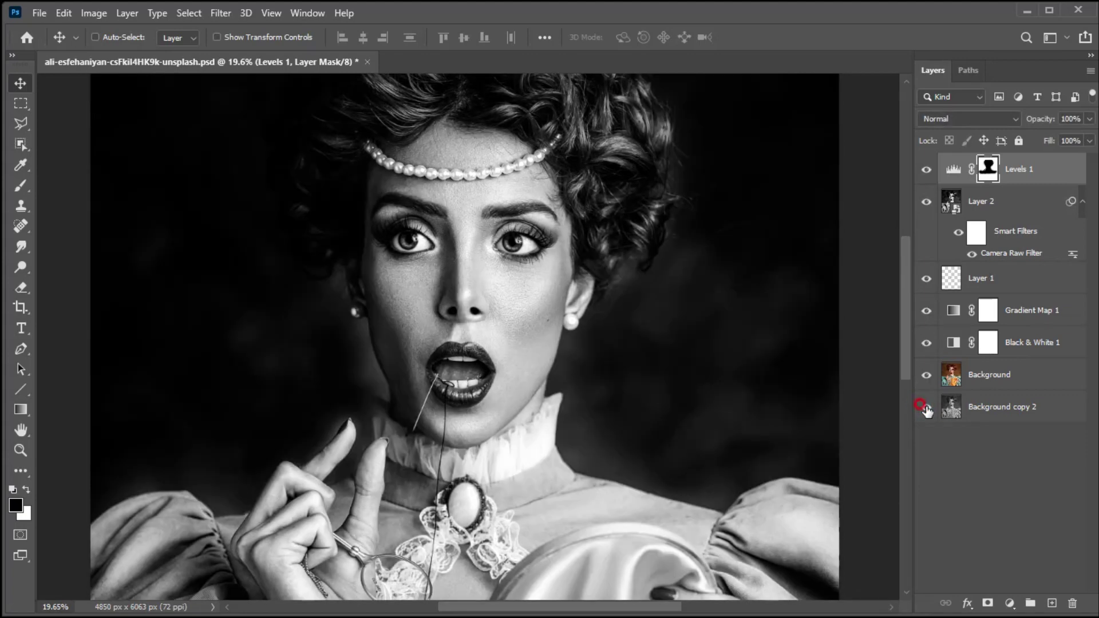
alt+click(923, 406)
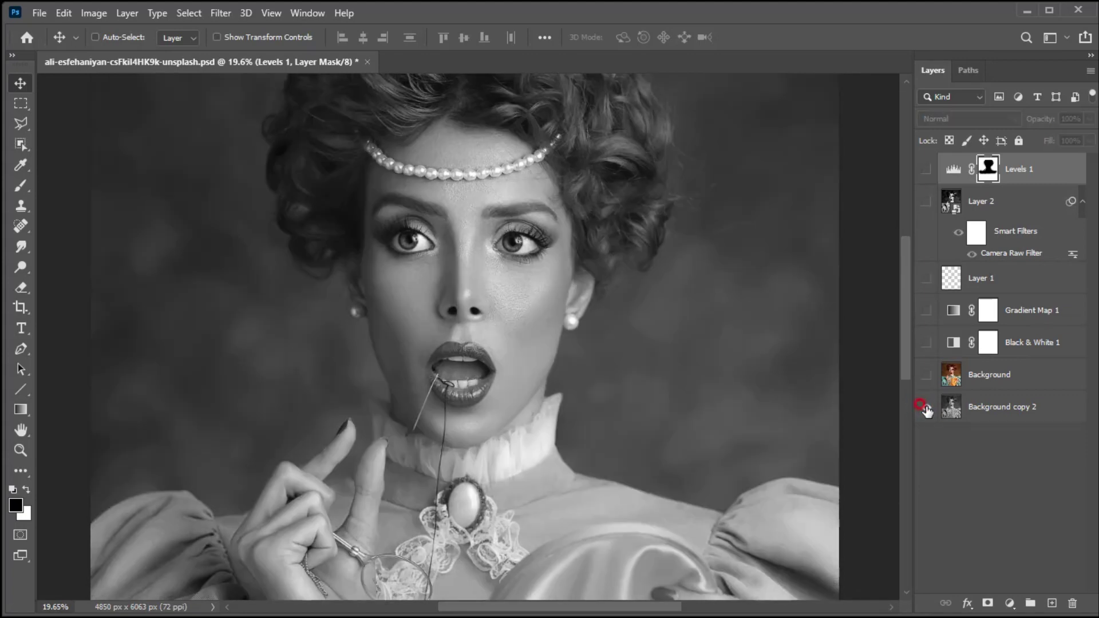
alt+click(923, 407)
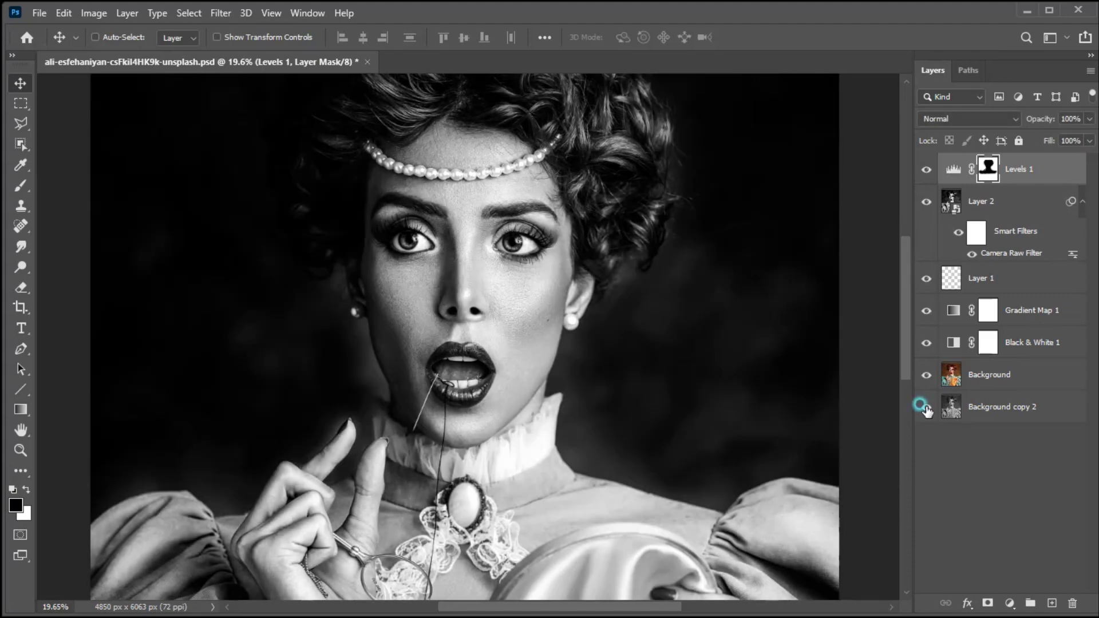
alt+click(923, 406)
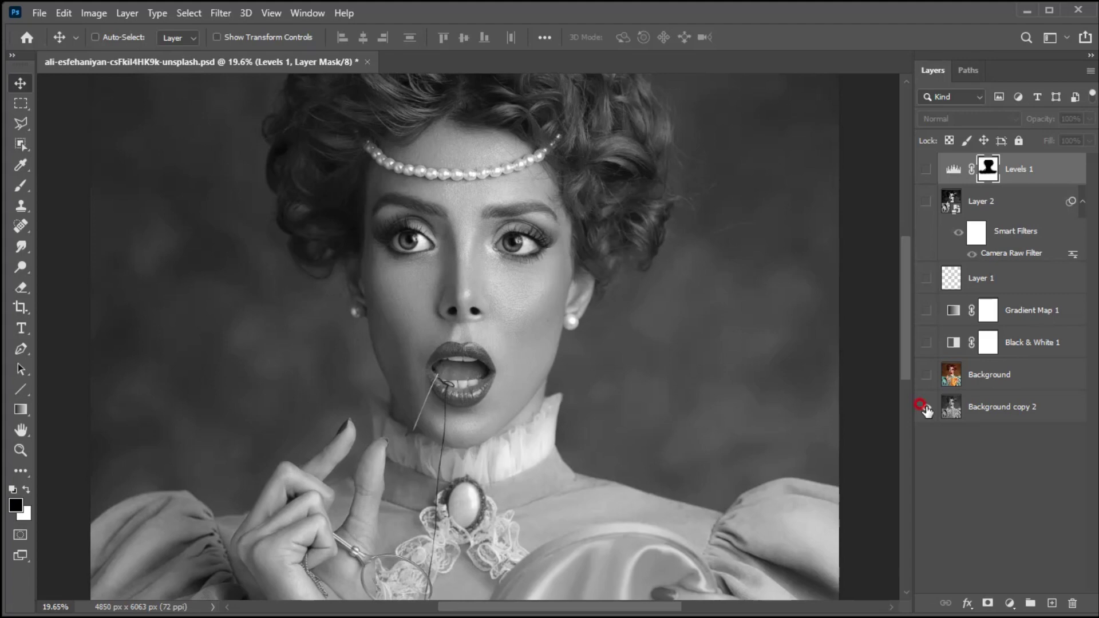
alt+click(923, 406)
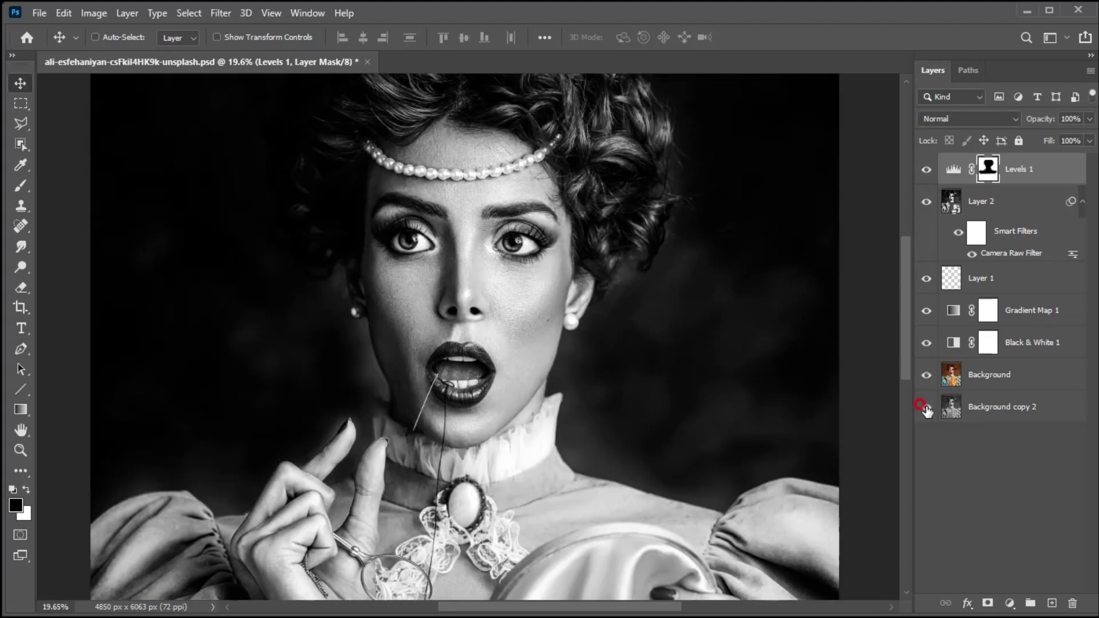
alt+click(924, 406)
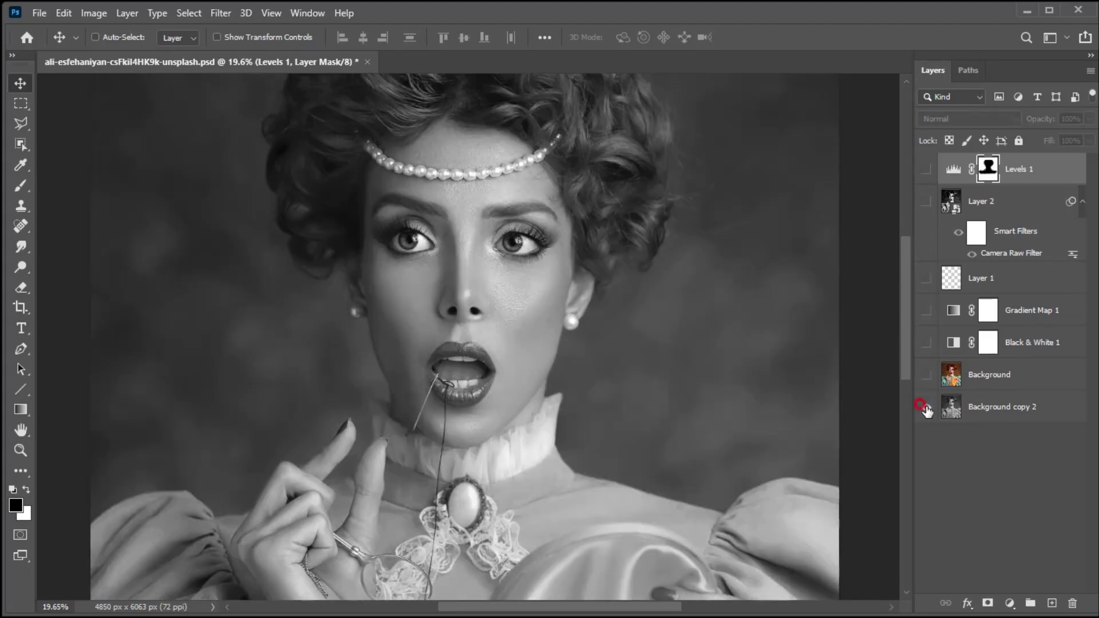
alt+click(923, 406)
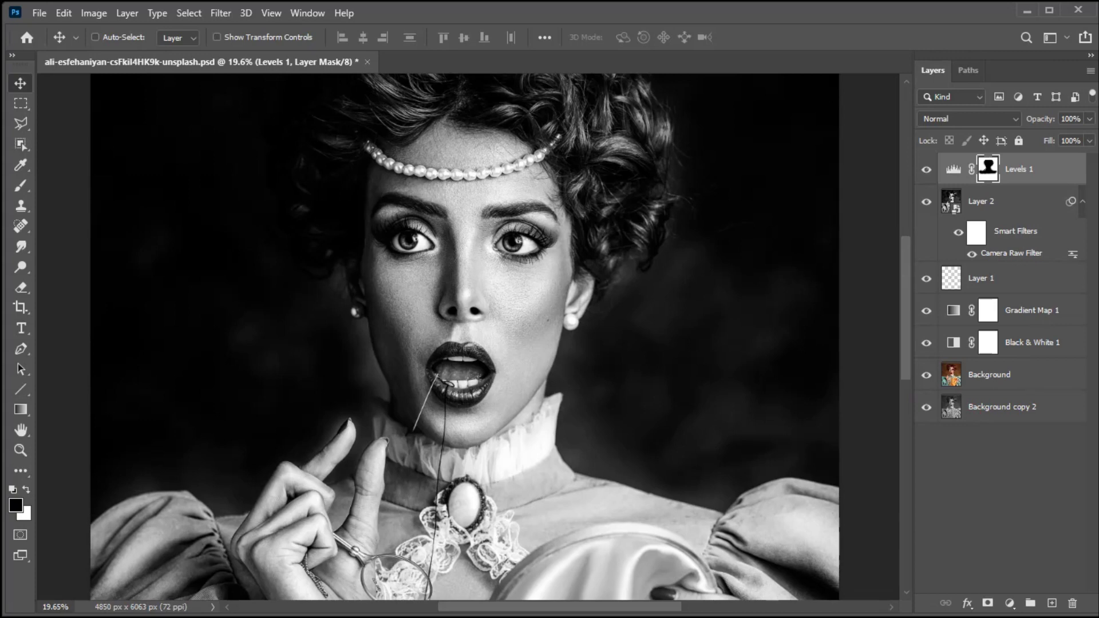